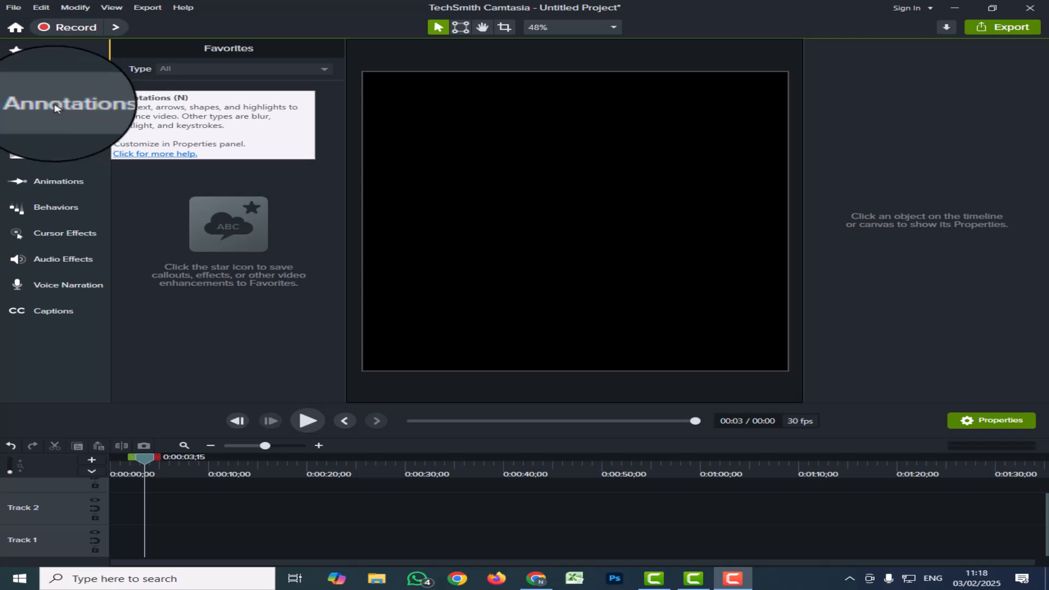
# Look through the annotation categories: callouts, arrows and lines, shapes, blur and highlight, sketch motion, and keystroke callouts.
pyautogui.click(56, 108)
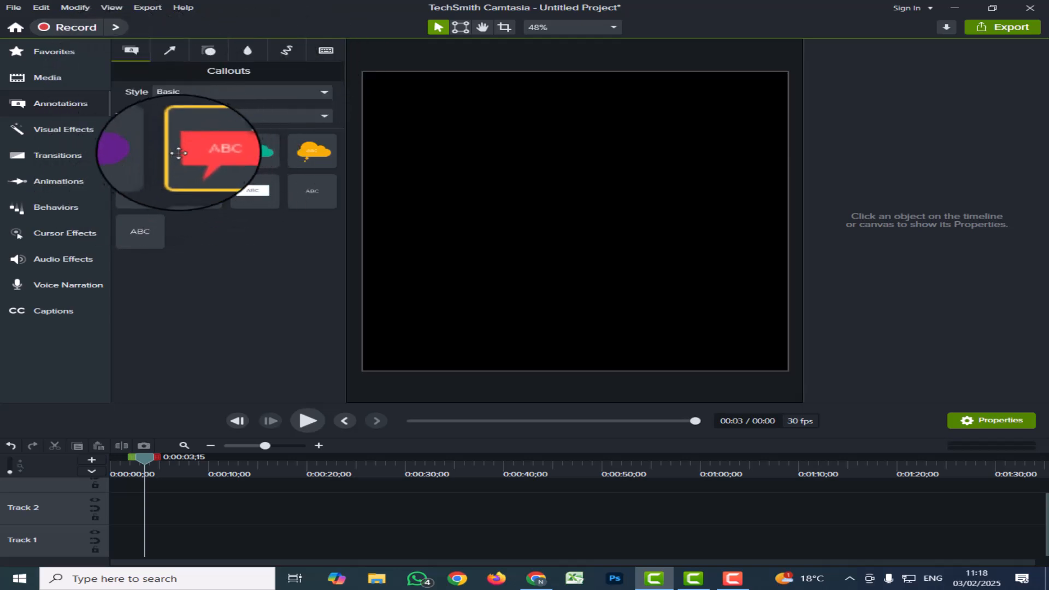
pyautogui.click(170, 51)
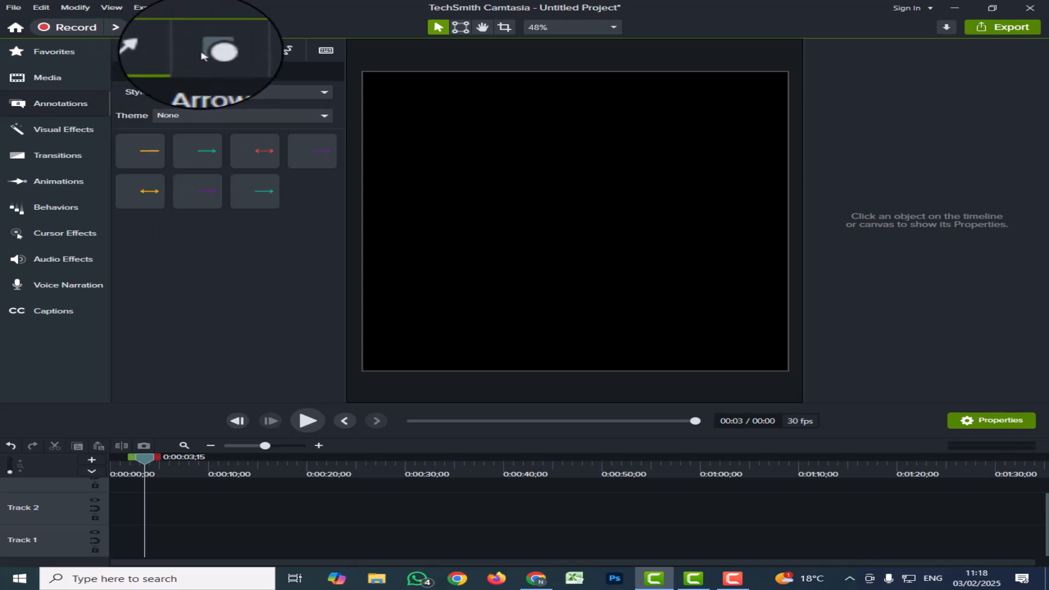
pyautogui.click(208, 53)
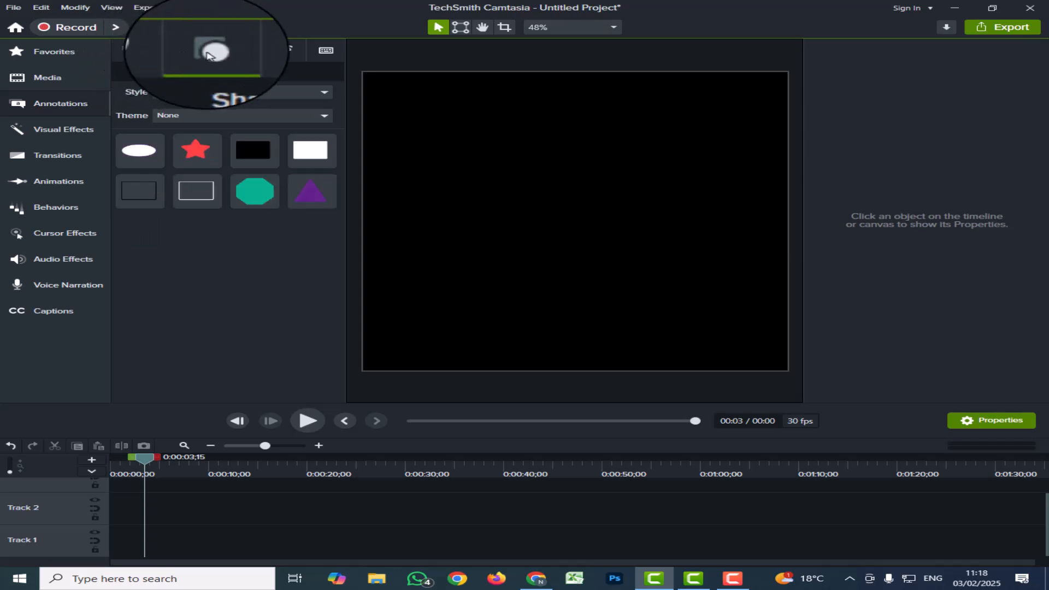
pyautogui.click(250, 53)
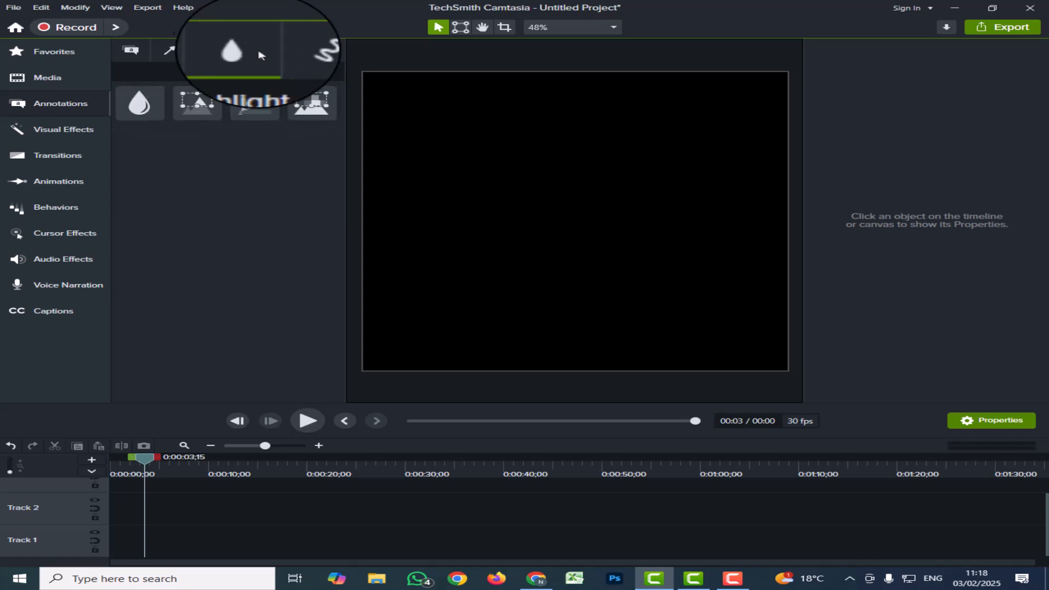
pyautogui.click(288, 51)
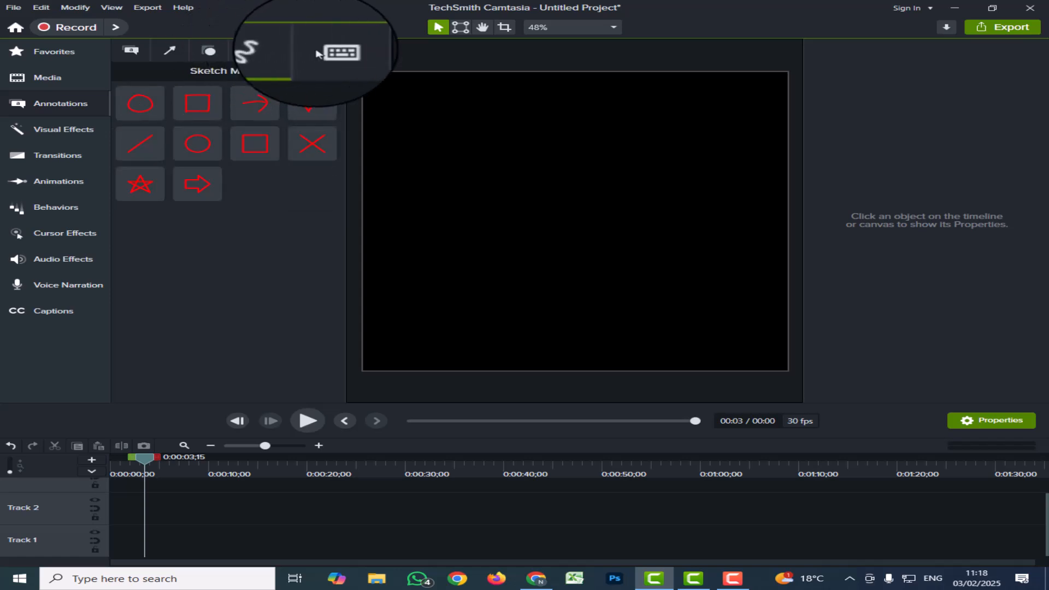
pyautogui.click(326, 53)
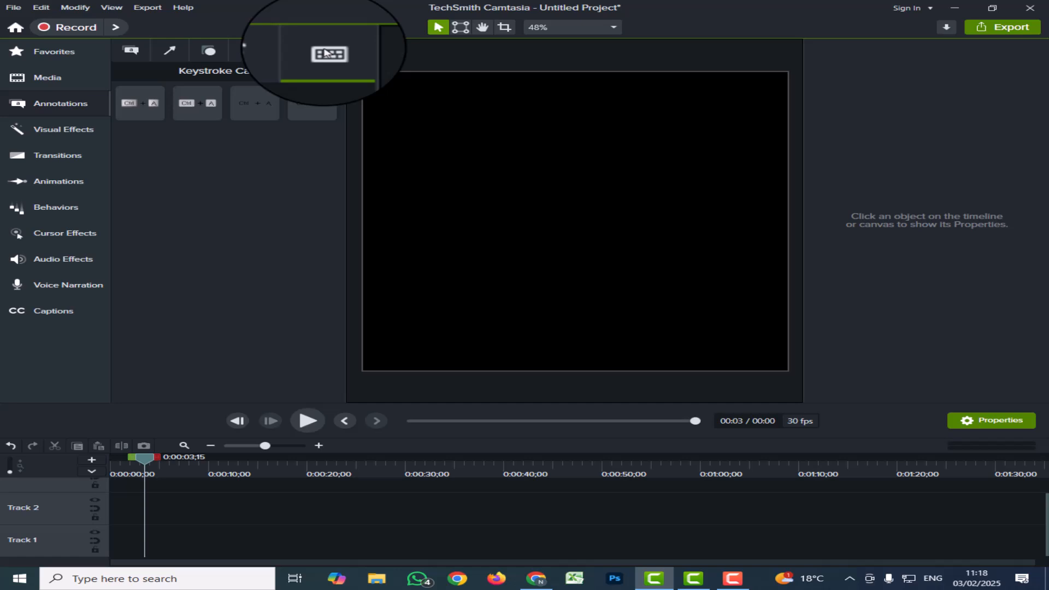
pyautogui.click(132, 51)
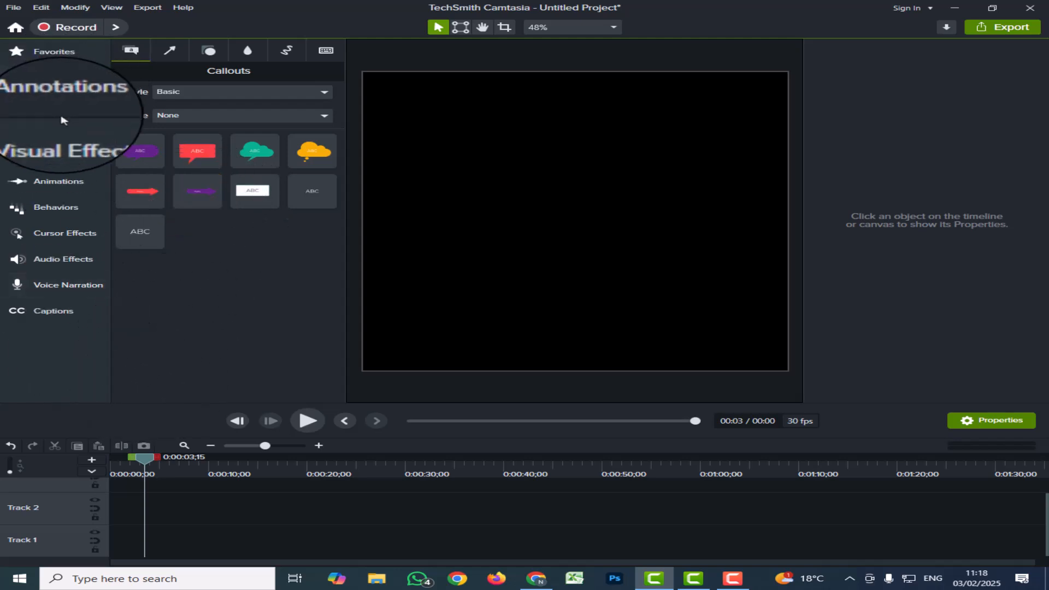
# Place the jetty, lake and sunset images one after another on Track 2, starting at the beginning.
pyautogui.click(48, 76)
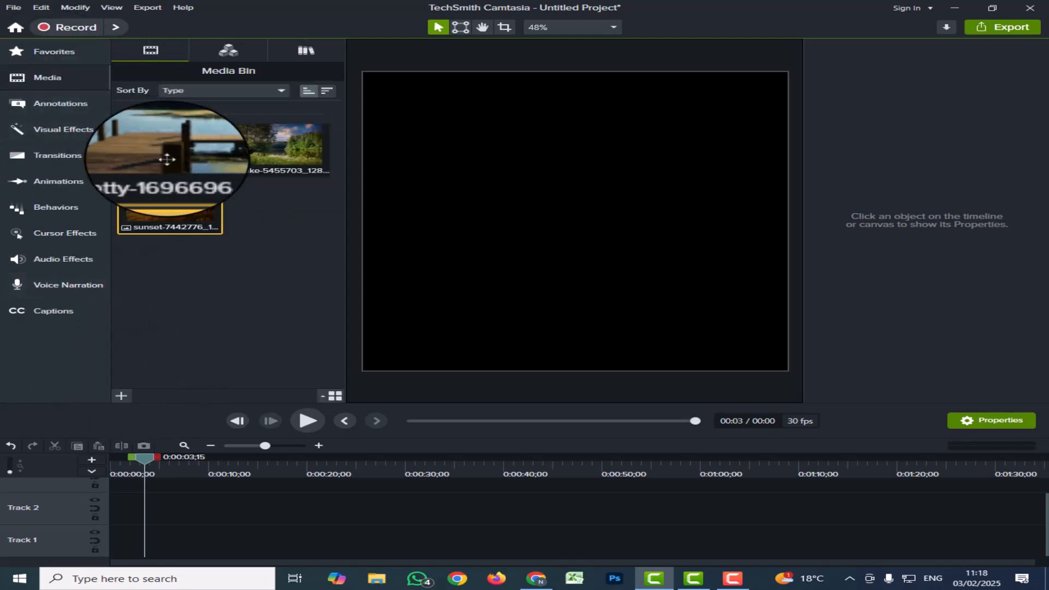
pyautogui.moveTo(169, 162); pyautogui.dragTo(192, 512)
pyautogui.moveTo(276, 146); pyautogui.dragTo(278, 511)
pyautogui.moveTo(194, 212); pyautogui.dragTo(306, 511)
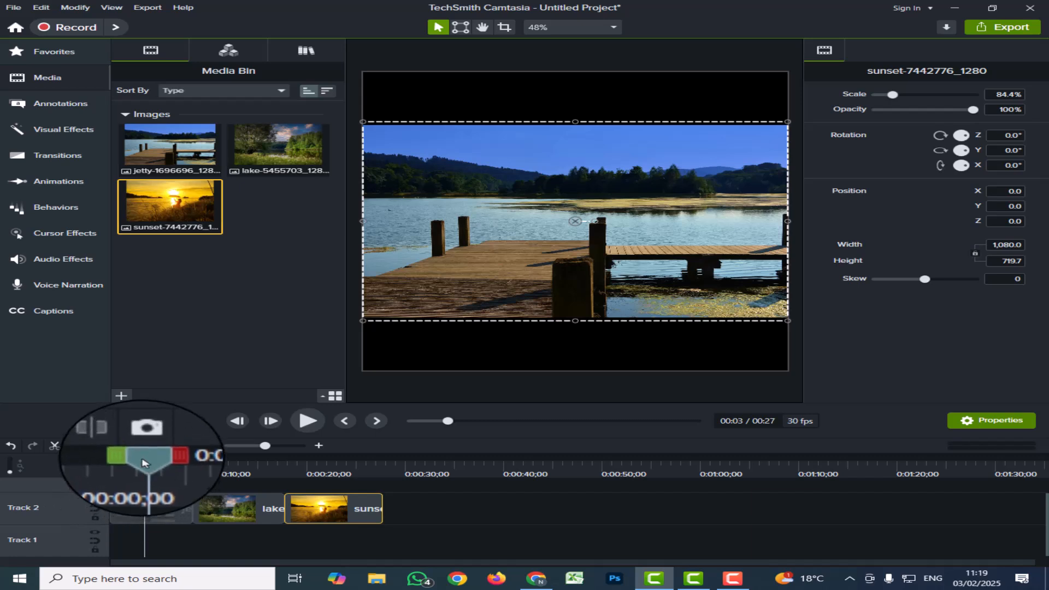
# Add the green cloud callout from the Basic style to the canvas centre and scale it to 112.7%.
pyautogui.click(60, 103)
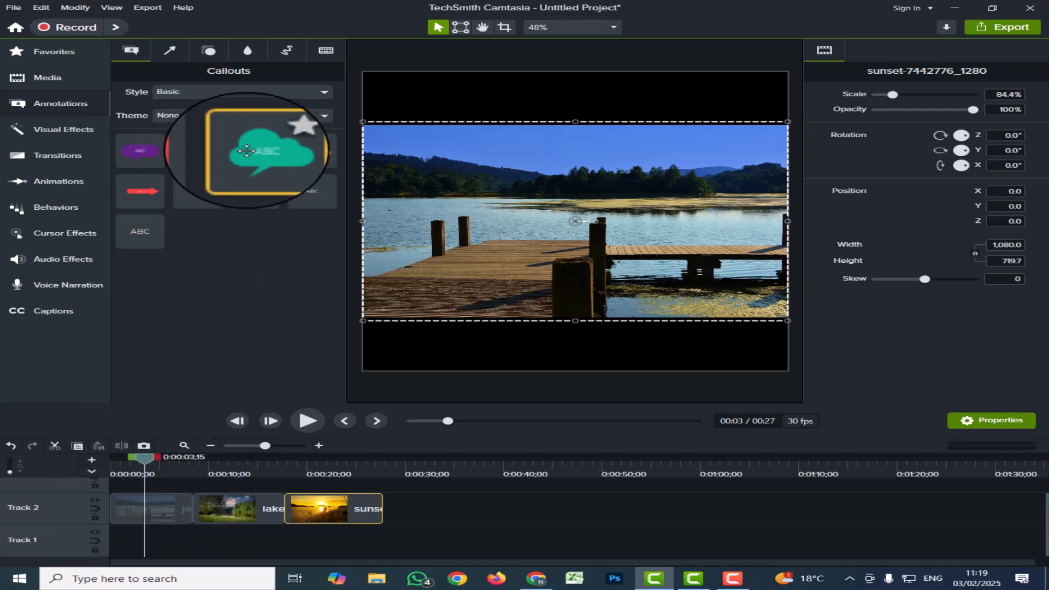
pyautogui.moveTo(255, 150); pyautogui.dragTo(574, 221)
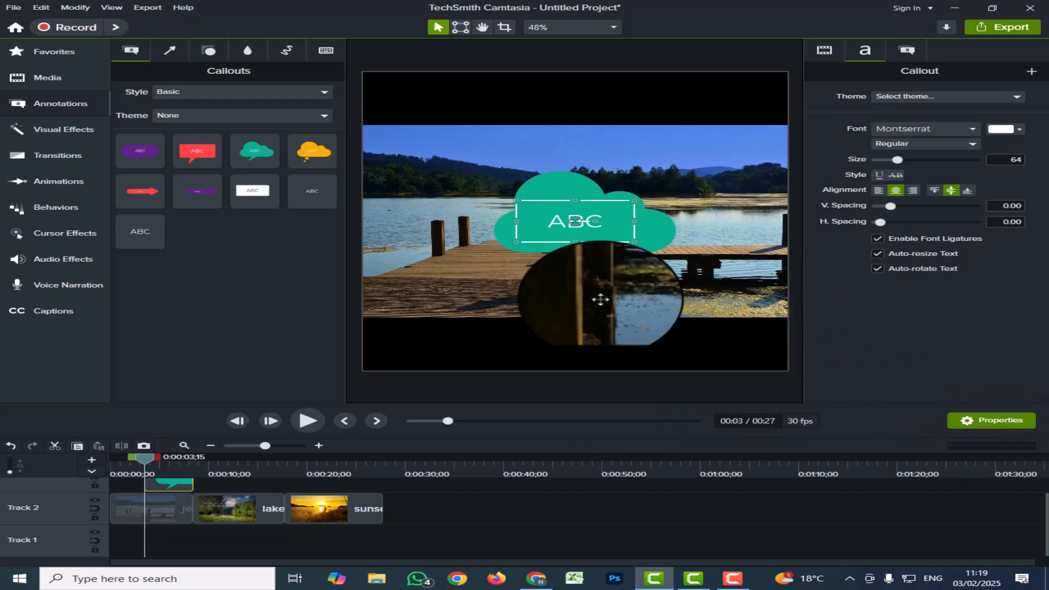
pyautogui.click(824, 50)
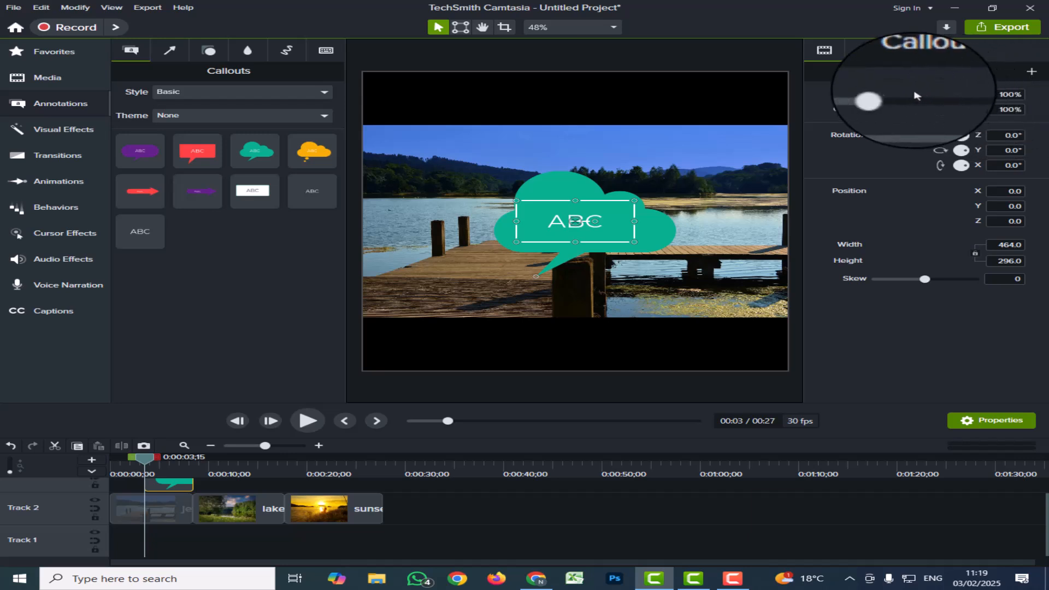
pyautogui.moveTo(896, 97)
pyautogui.mouseDown()
pyautogui.moveTo(929, 102)
pyautogui.moveTo(900, 107)
pyautogui.mouseUp()
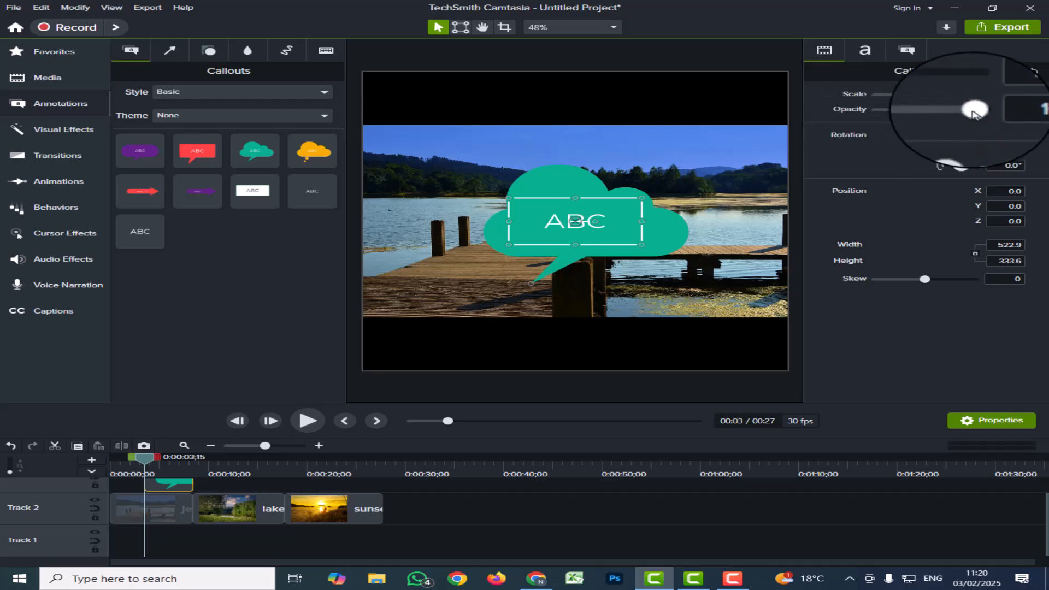
# Set the cloud callout's opacity to 95% and try adjusting its skew.
pyautogui.moveTo(974, 112); pyautogui.dragTo(933, 119)
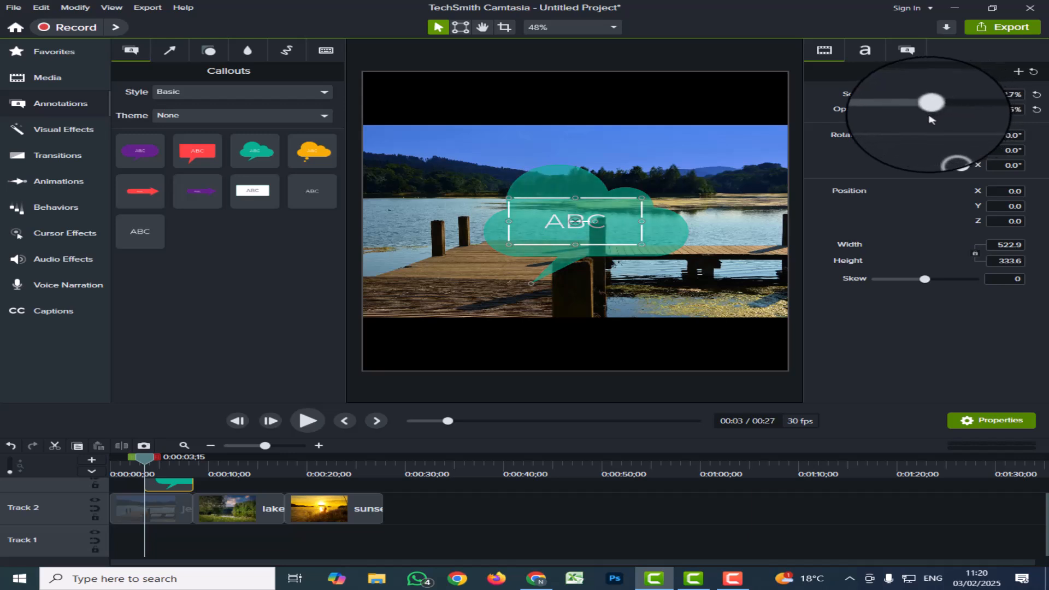
pyautogui.moveTo(931, 119); pyautogui.dragTo(971, 125)
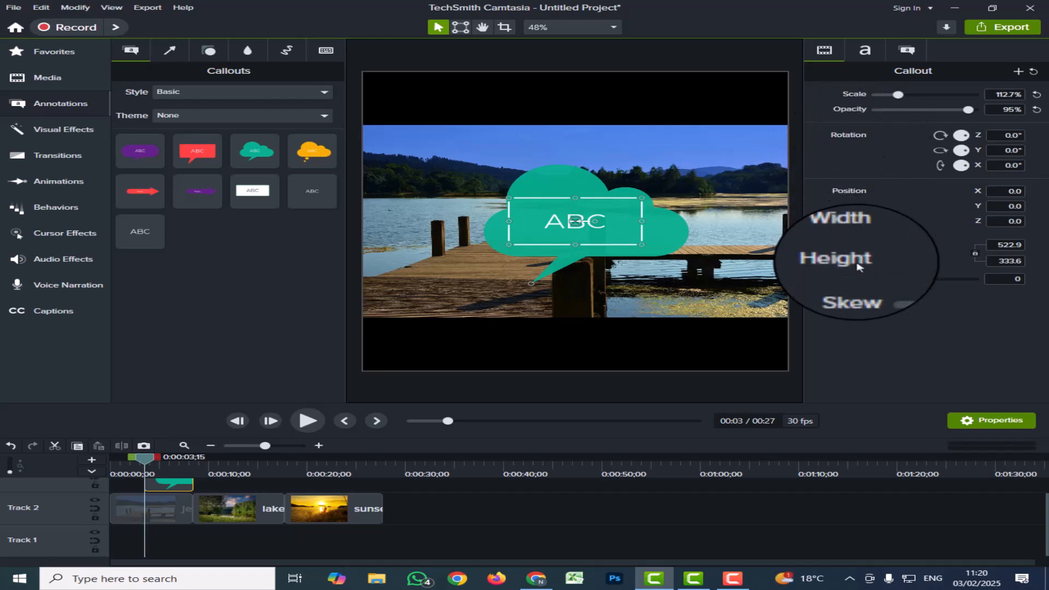
pyautogui.moveTo(919, 277); pyautogui.dragTo(924, 282)
pyautogui.moveTo(923, 281)
pyautogui.mouseDown()
pyautogui.moveTo(937, 282)
pyautogui.moveTo(927, 282)
pyautogui.mouseUp()
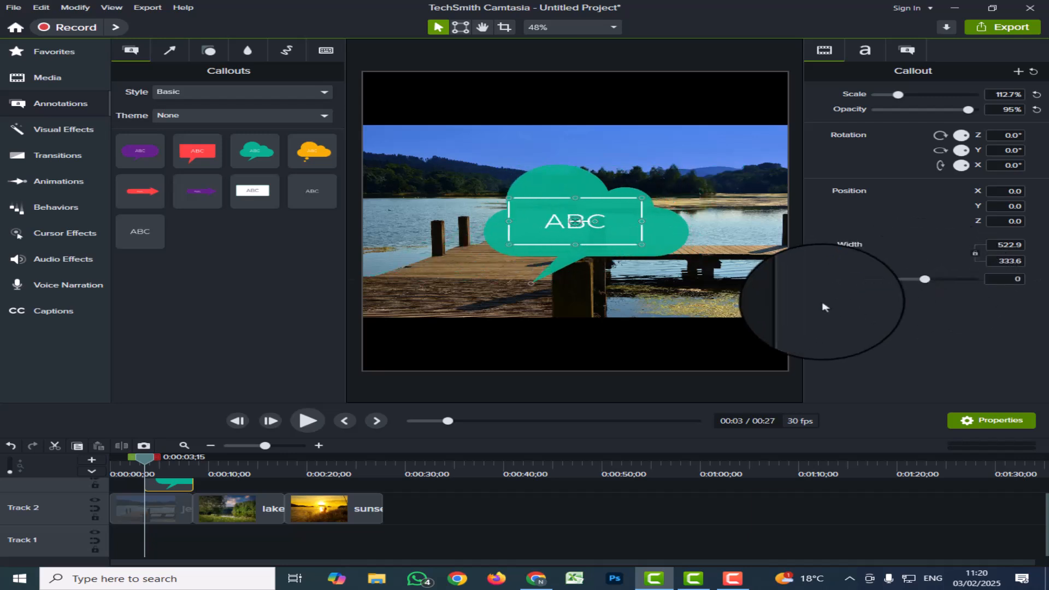
# Set the callout's ABC text to the Bold font style.
pyautogui.click(855, 48)
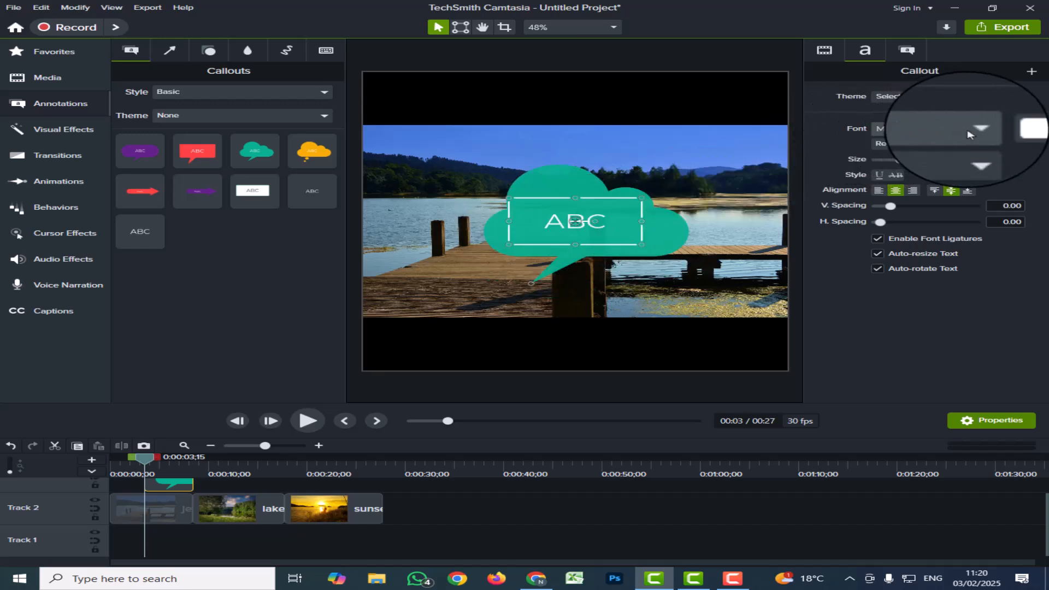
pyautogui.click(972, 145)
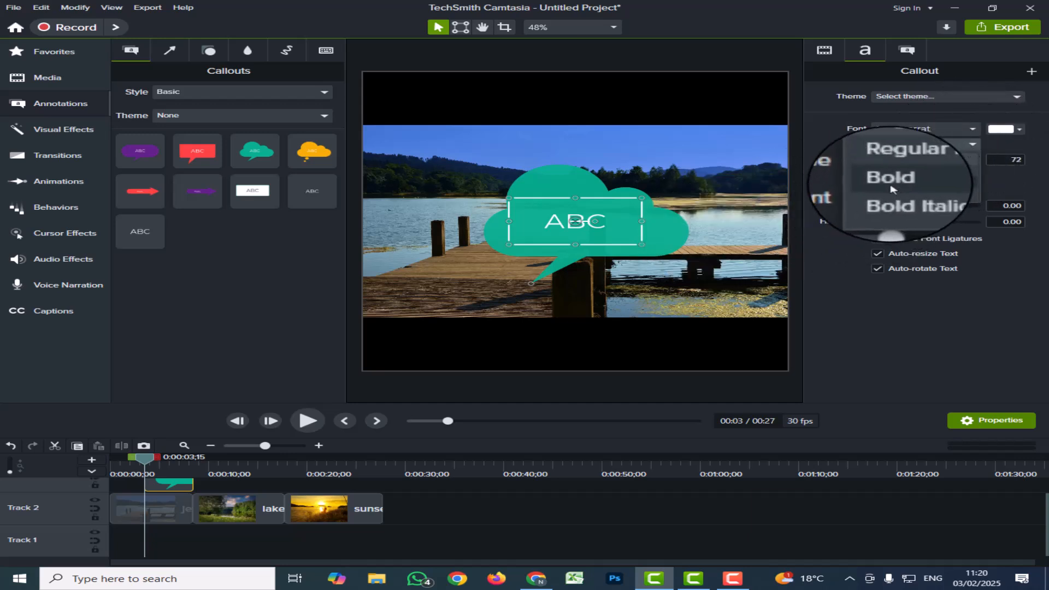
pyautogui.click(618, 222)
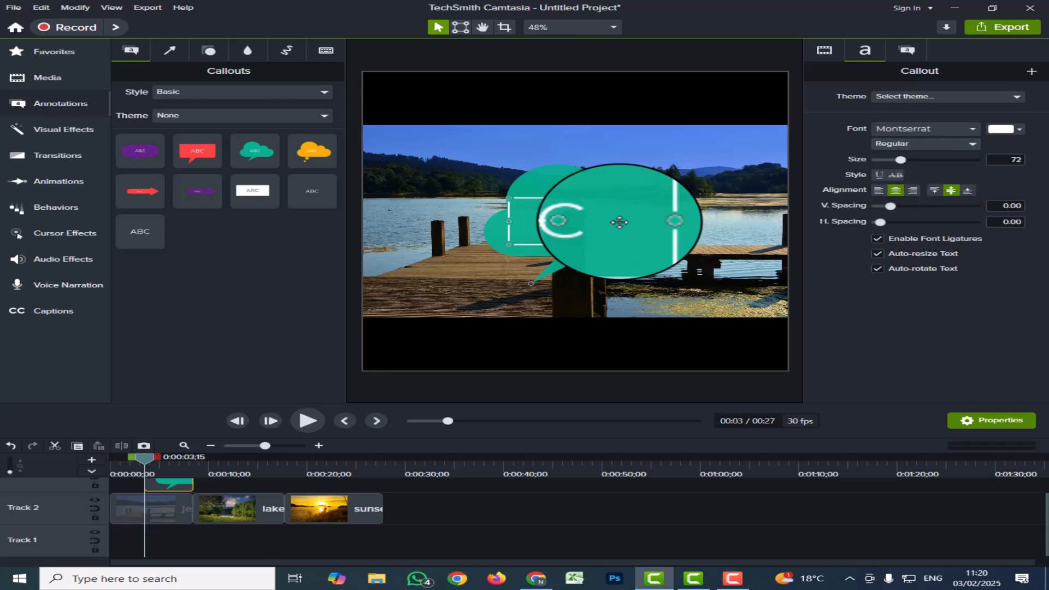
pyautogui.doubleClick(616, 222)
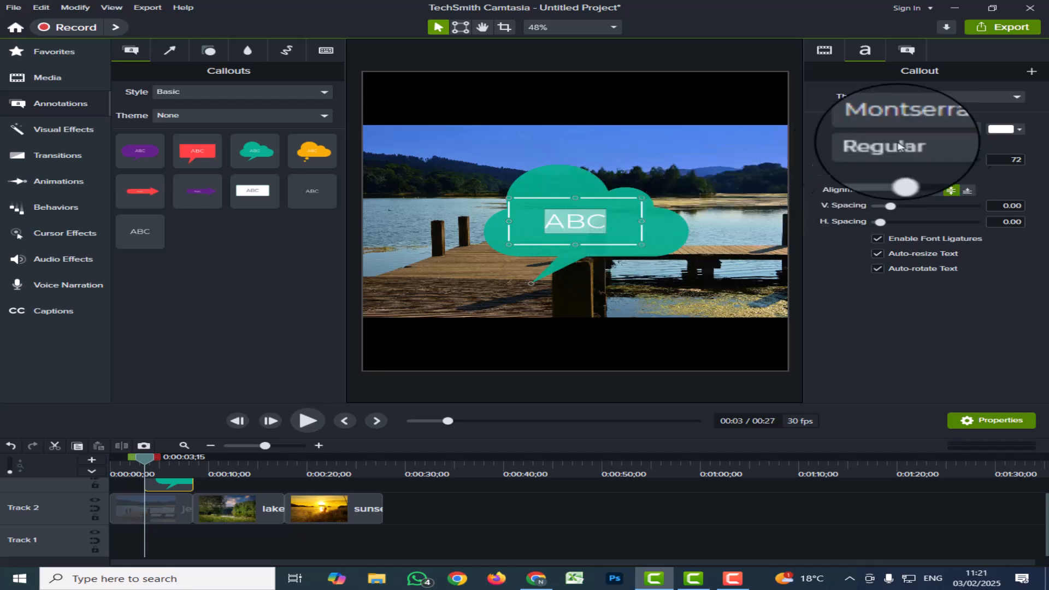
pyautogui.click(958, 145)
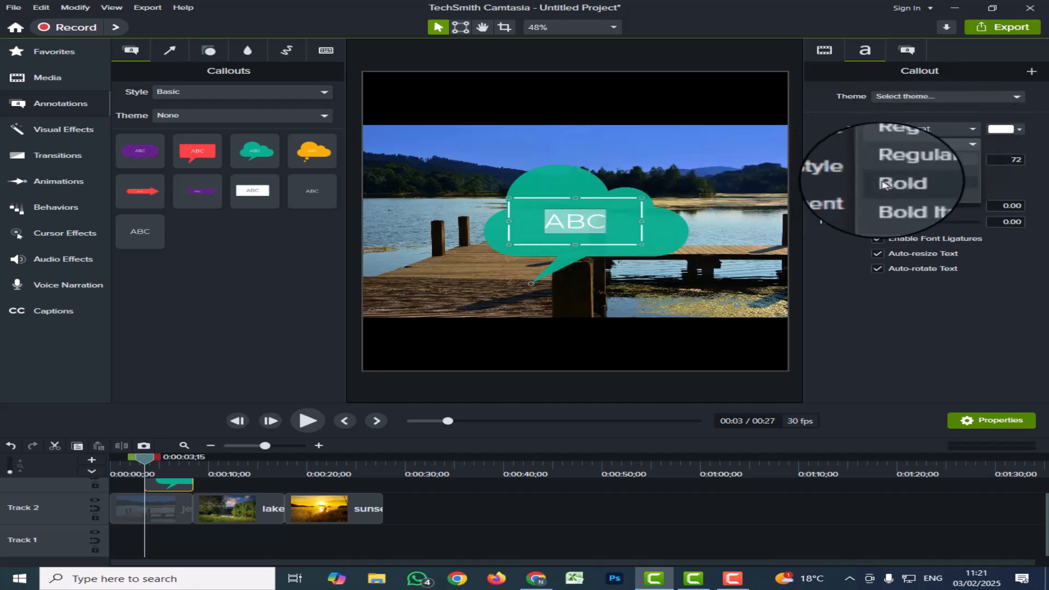
pyautogui.click(884, 185)
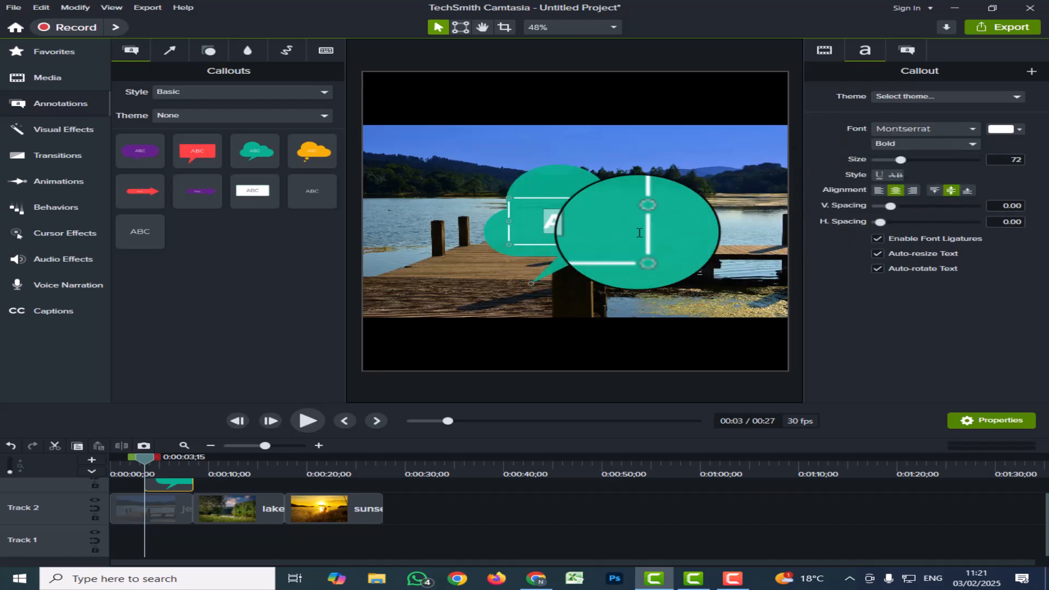
# Replace the callout text with "welcome" and set it to Regular Italic.
pyautogui.click(613, 224)
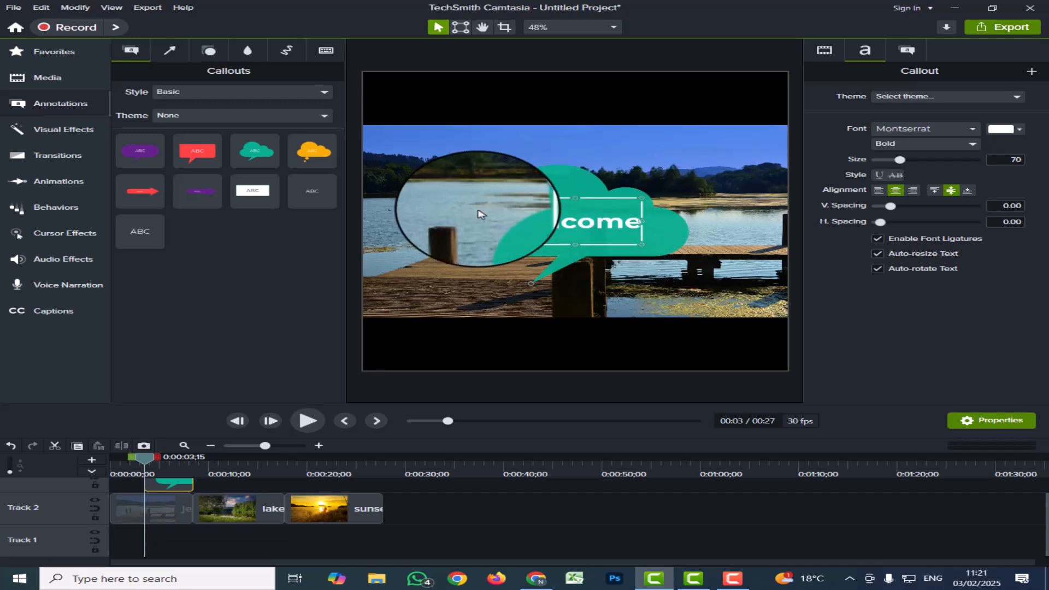
pyautogui.click(967, 144)
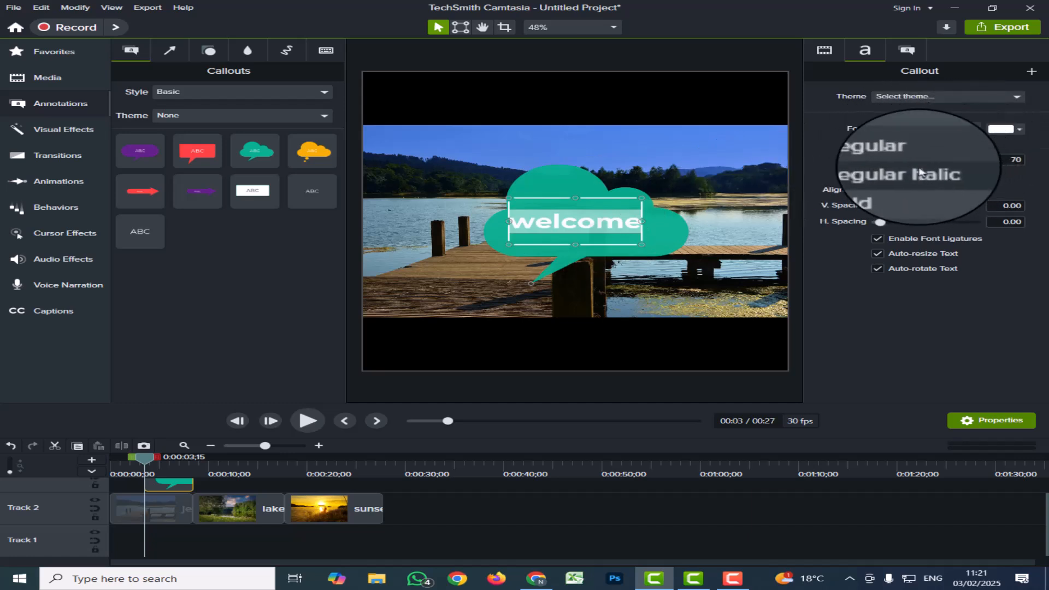
pyautogui.click(922, 176)
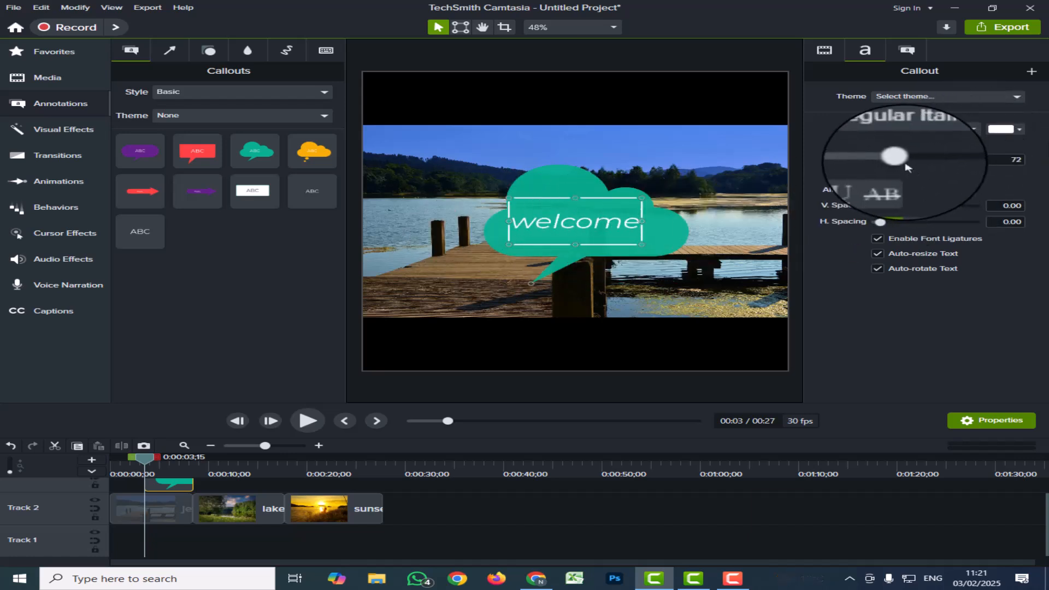
# Set the "welcome" text size to 57 and resize the cloud callout around it.
pyautogui.moveTo(890, 162); pyautogui.dragTo(924, 163)
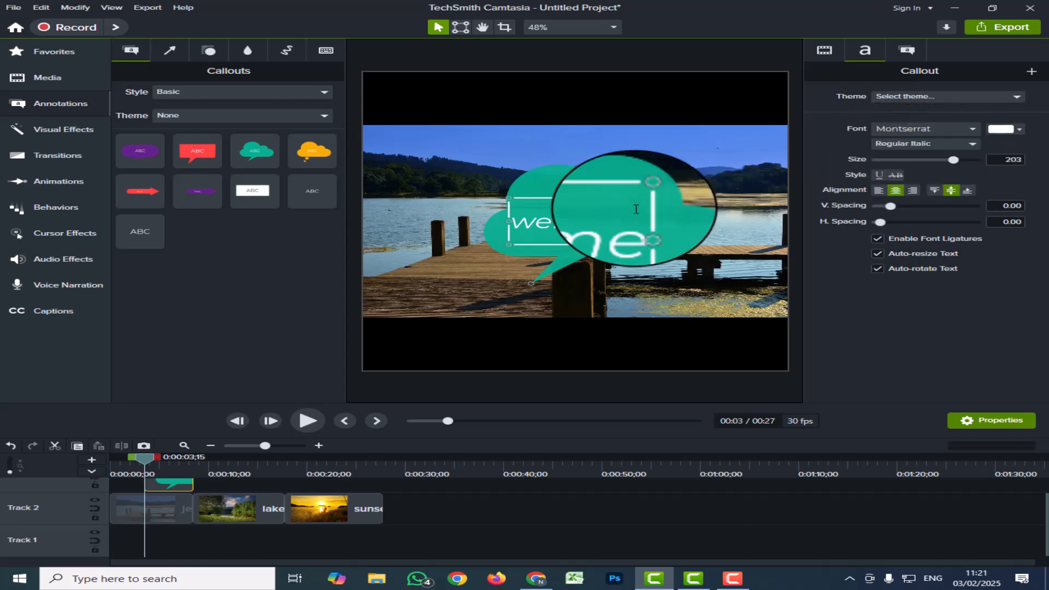
pyautogui.doubleClick(638, 227)
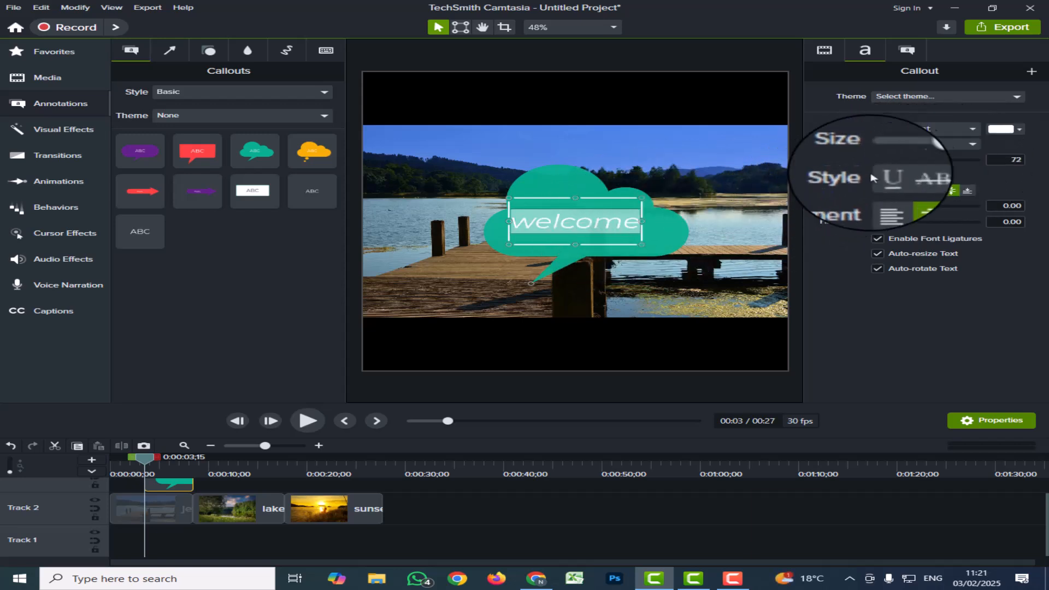
pyautogui.moveTo(900, 159)
pyautogui.mouseDown()
pyautogui.moveTo(932, 166)
pyautogui.moveTo(896, 170)
pyautogui.mouseUp()
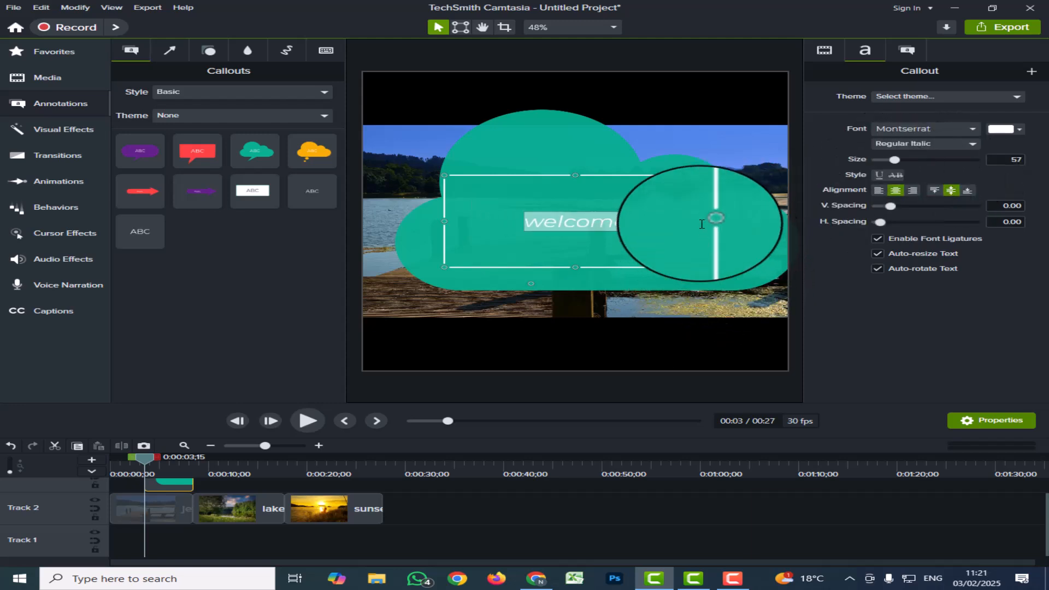
pyautogui.moveTo(705, 221); pyautogui.dragTo(623, 224)
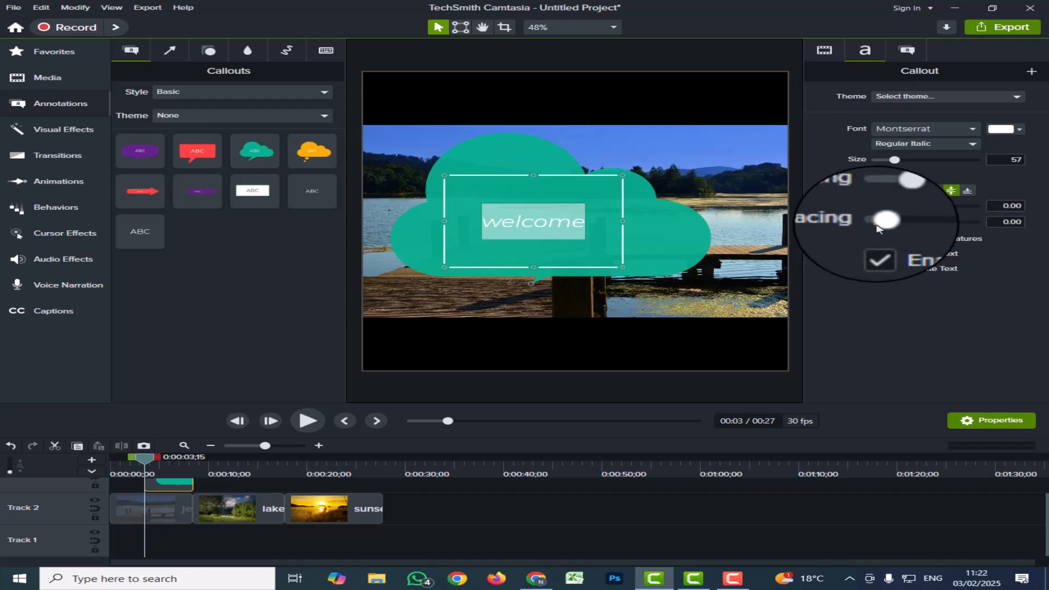
# Increase the horizontal letter spacing of the "welcome" text to 0.17.
pyautogui.moveTo(879, 228); pyautogui.dragTo(891, 228)
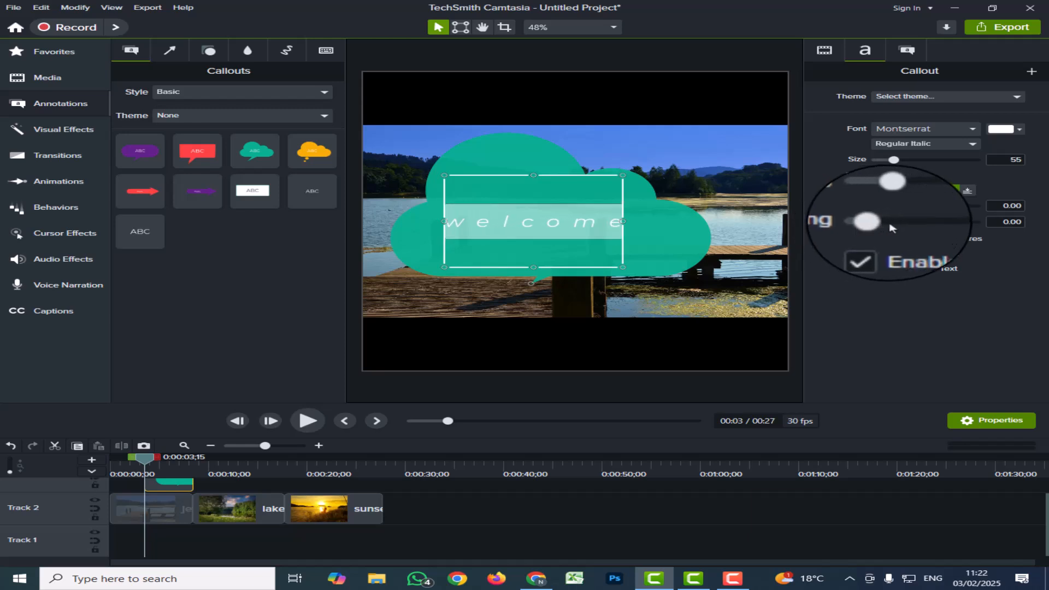
pyautogui.moveTo(889, 223); pyautogui.dragTo(880, 223)
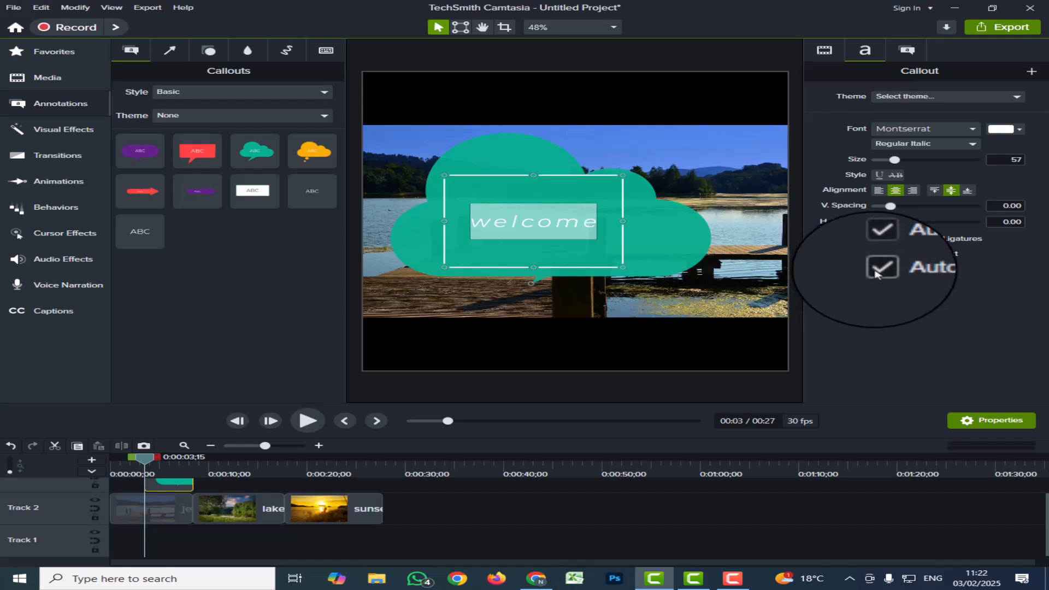
# Try rotating the callout with Auto-rotate Text turned off, and turn the option back on.
pyautogui.click(875, 271)
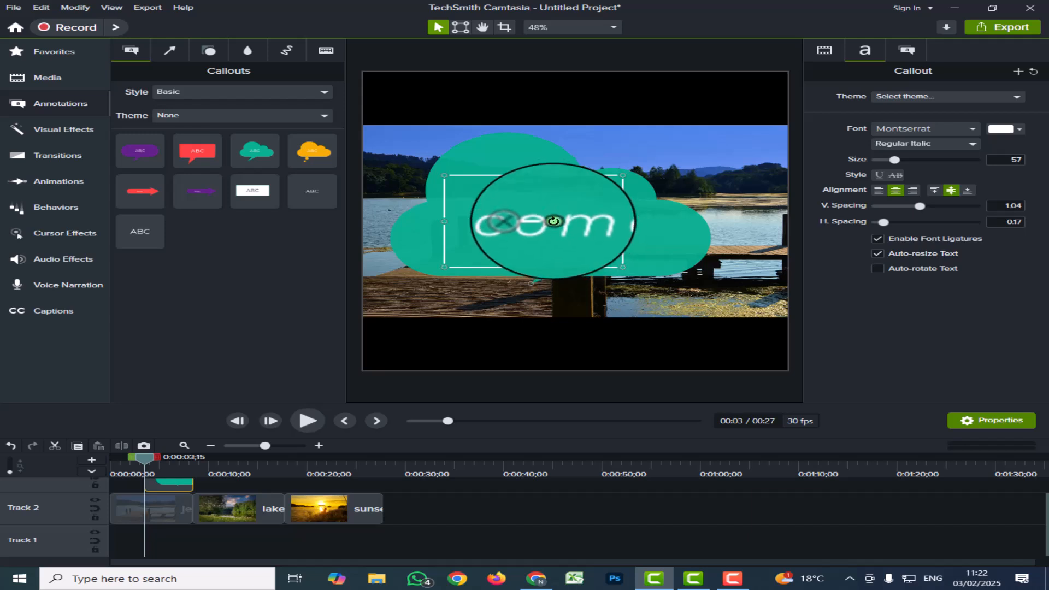
pyautogui.moveTo(553, 221)
pyautogui.mouseDown()
pyautogui.moveTo(557, 233)
pyautogui.moveTo(564, 221)
pyautogui.mouseUp()
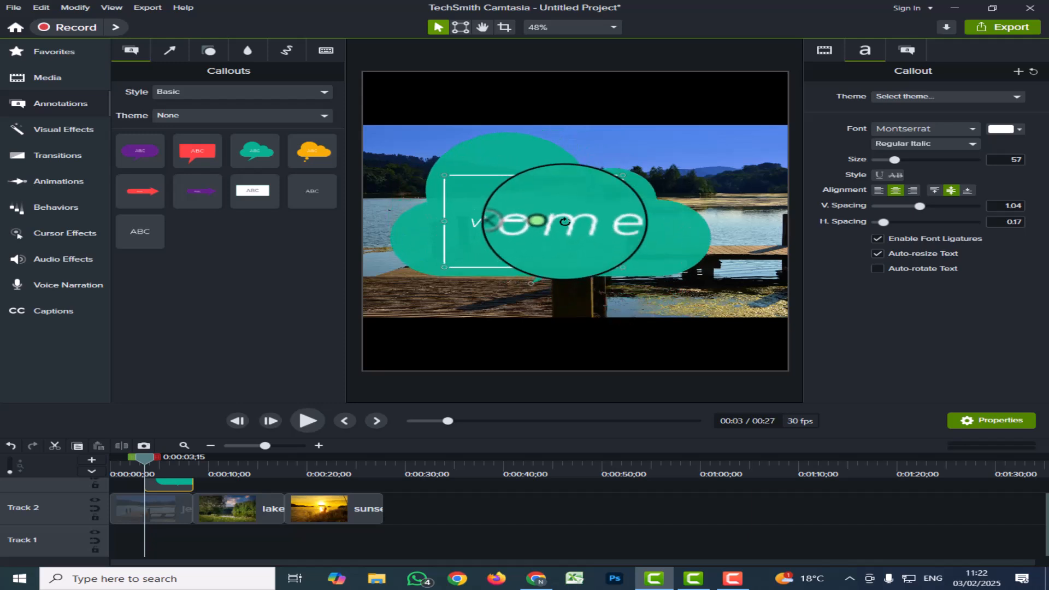
pyautogui.click(877, 268)
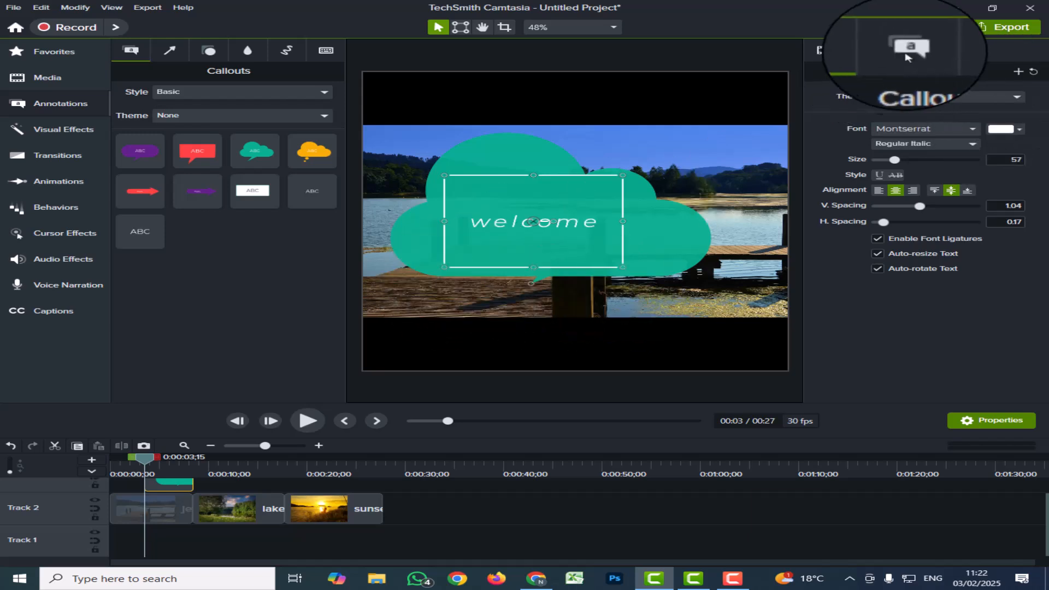
# Change the cloud callout's shape to Thought Bubble 2 in its annotation properties.
pyautogui.click(907, 50)
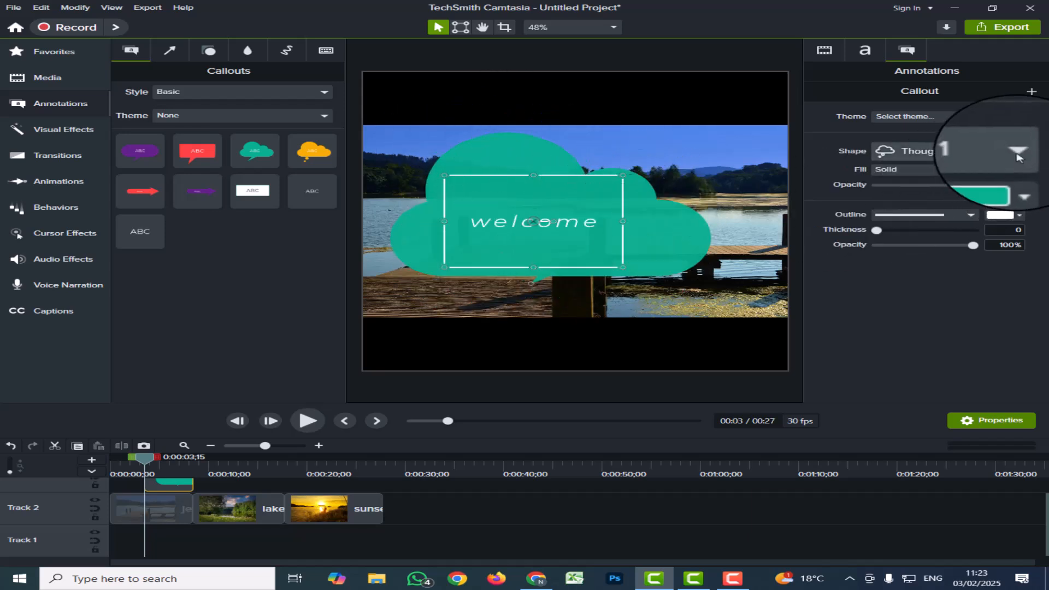
pyautogui.click(1017, 153)
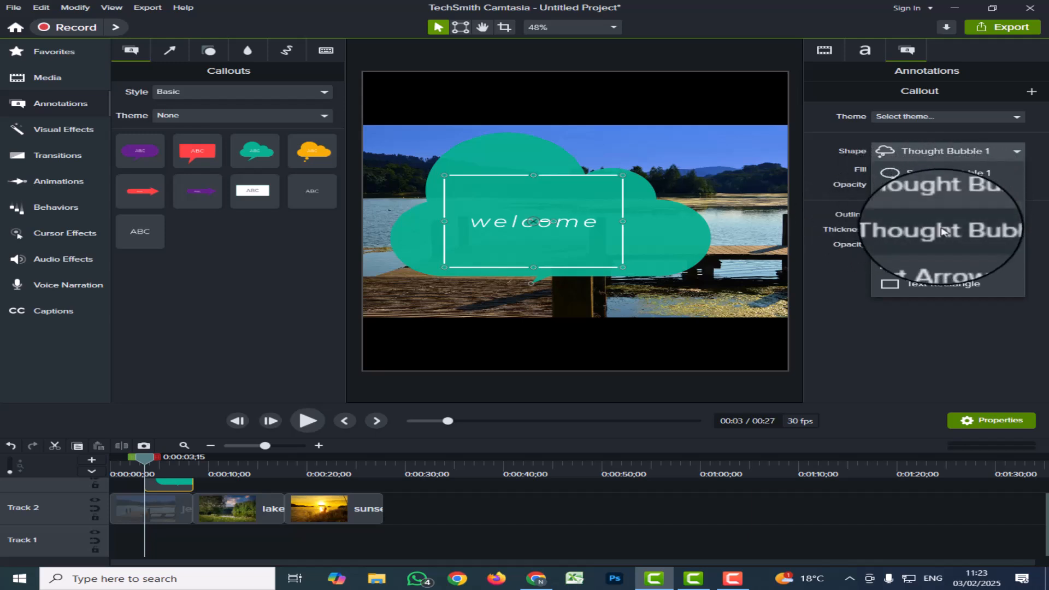
pyautogui.click(937, 232)
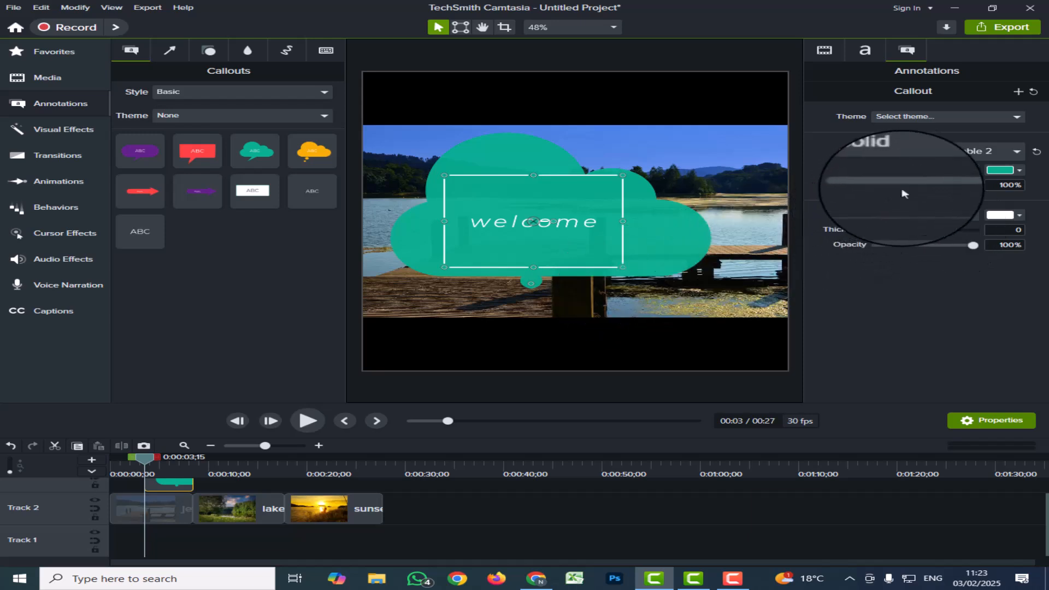
# Try the Thought Bubble 1, Text Arrow 2 and Text Rectangle shapes on the callout, and return to Thought Bubble 2.
pyautogui.click(1016, 153)
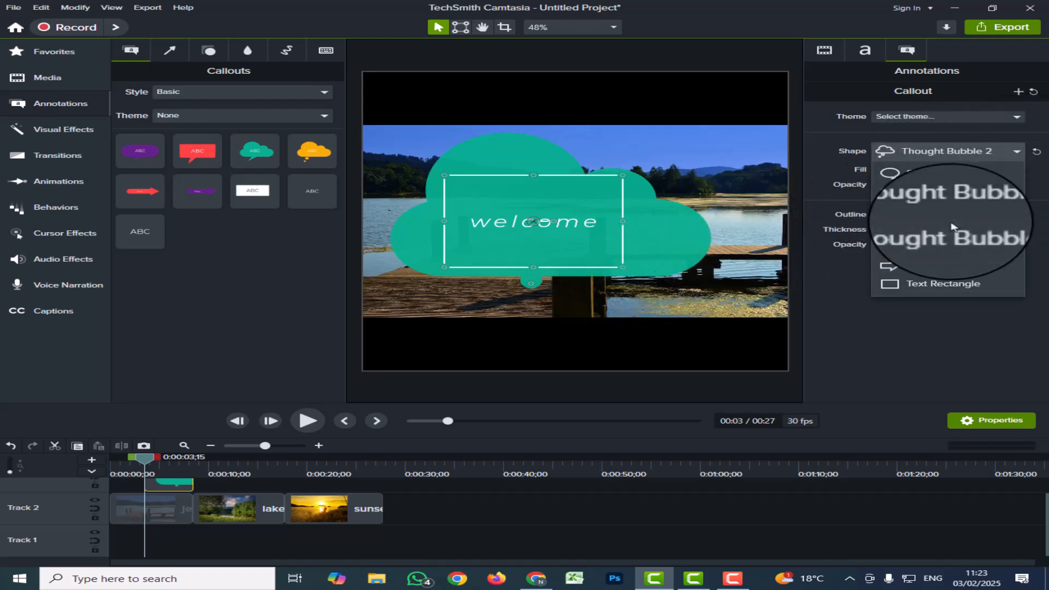
pyautogui.click(948, 215)
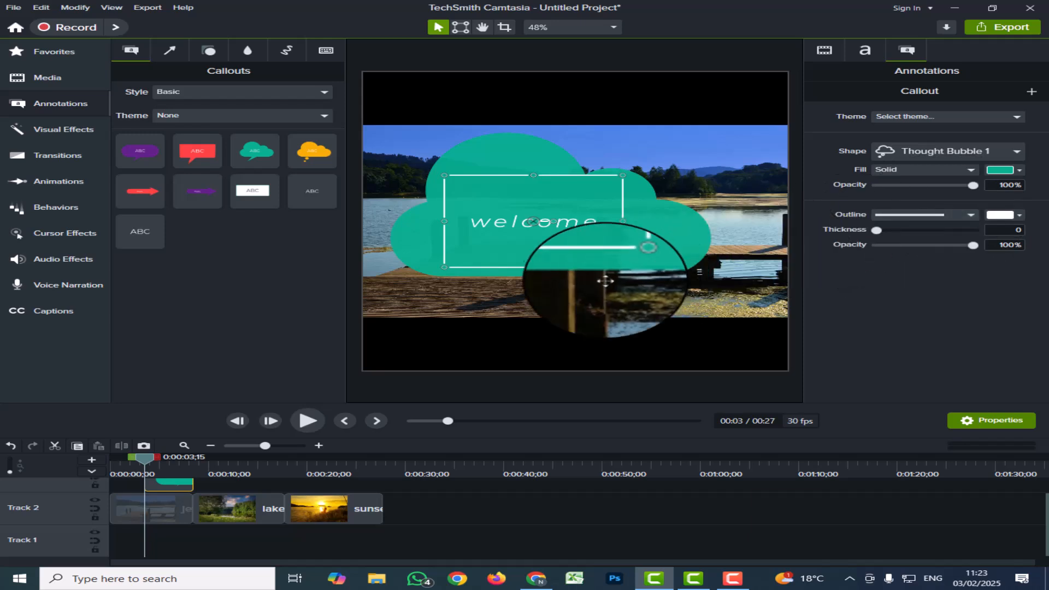
pyautogui.click(1016, 151)
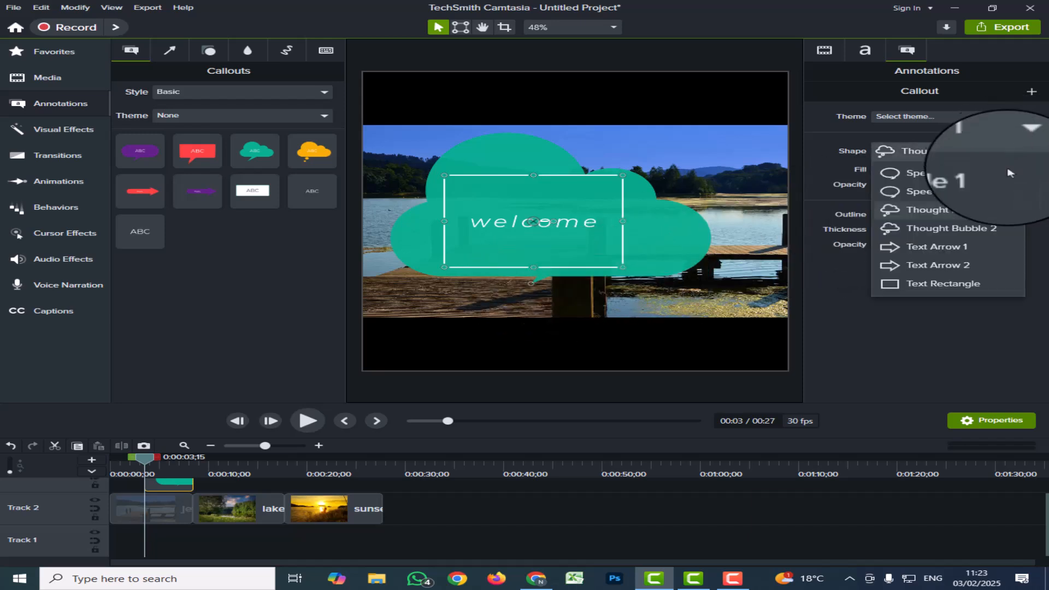
pyautogui.click(927, 268)
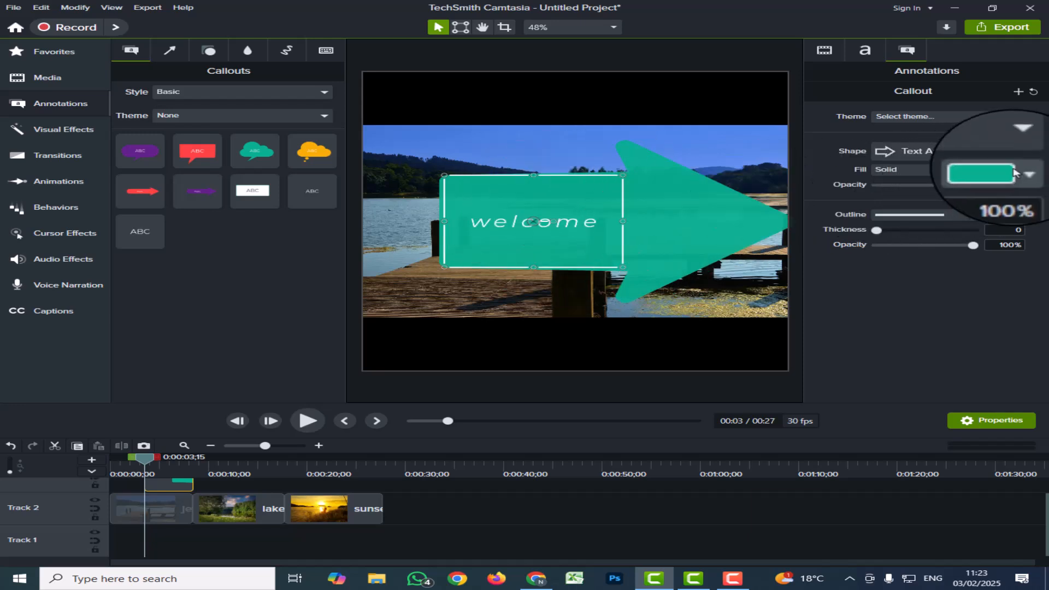
pyautogui.click(1016, 151)
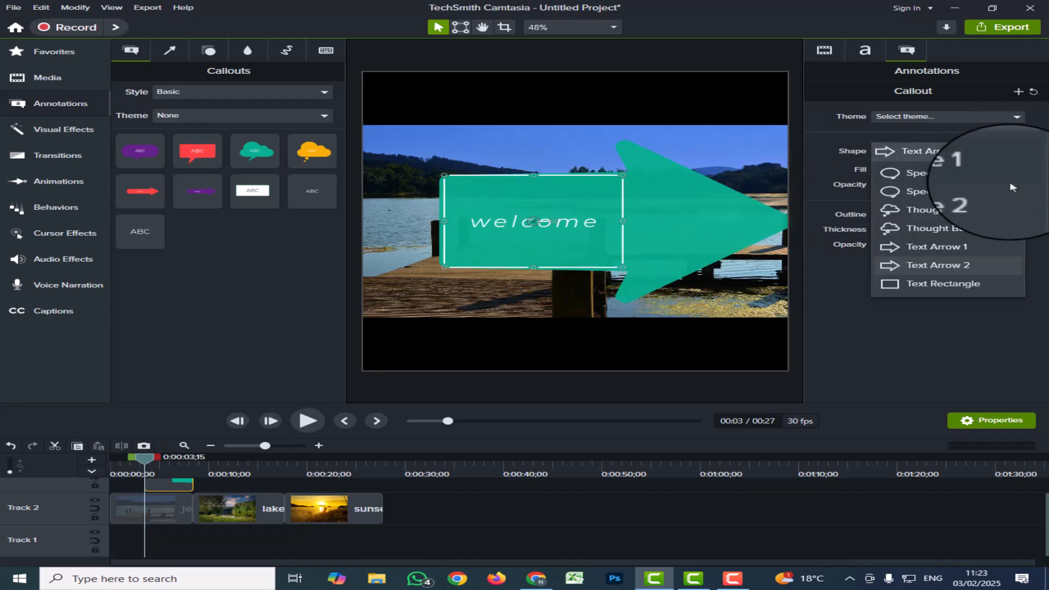
pyautogui.click(939, 291)
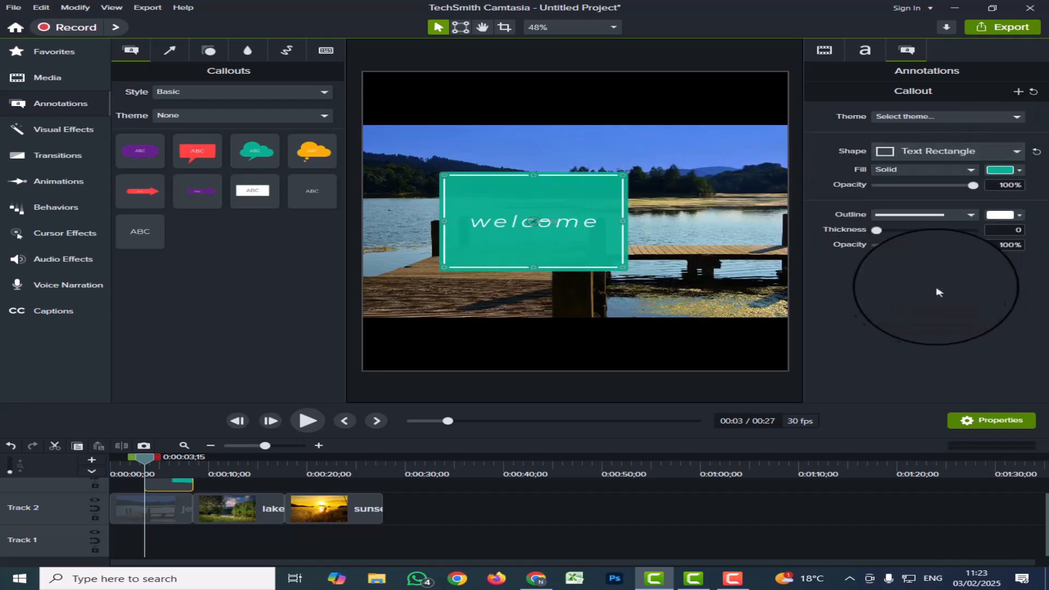
pyautogui.click(1017, 151)
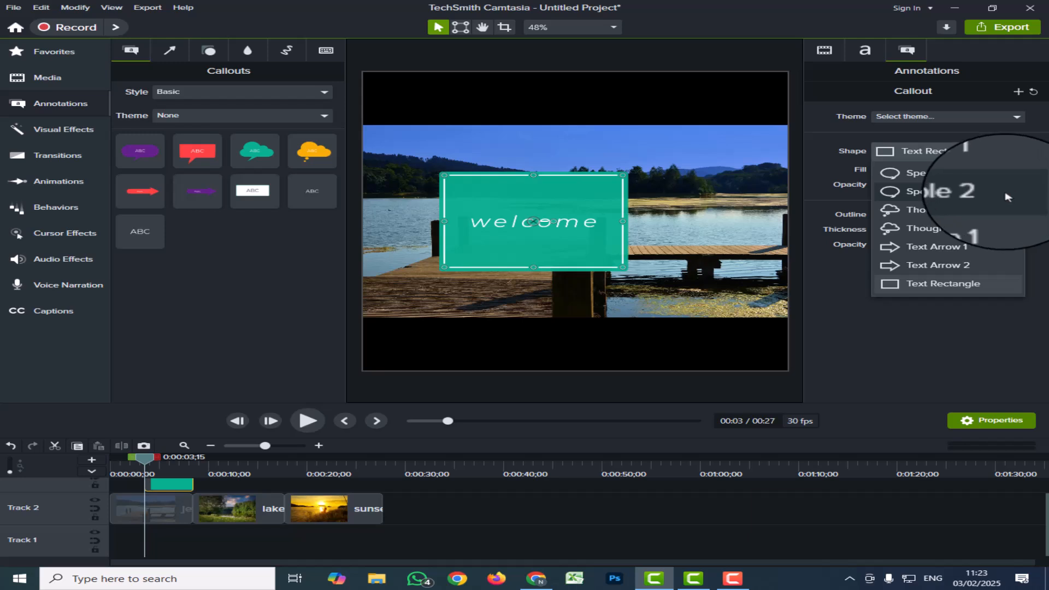
pyautogui.click(950, 238)
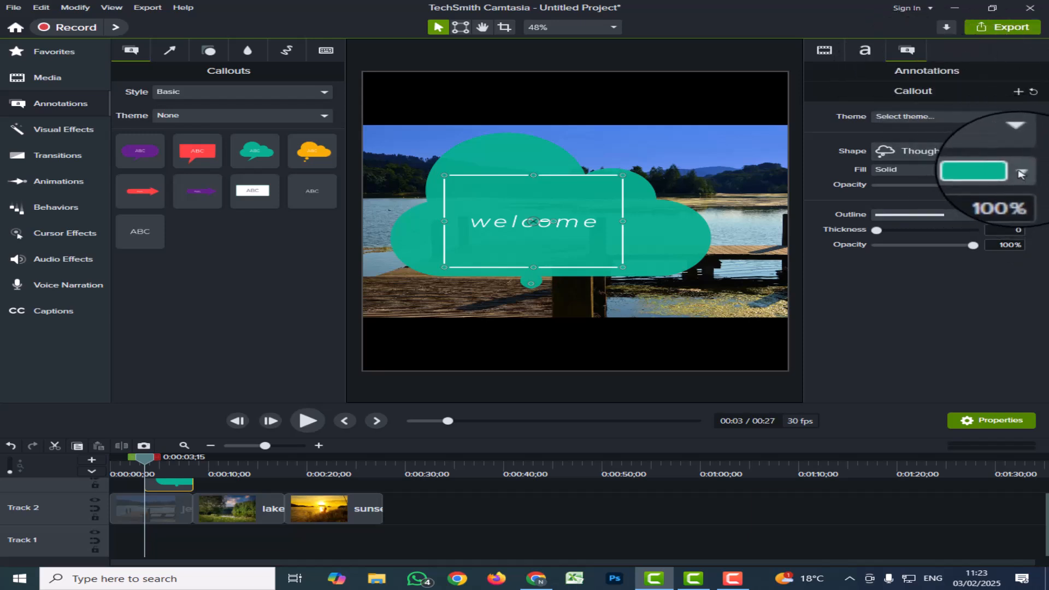
# Try pink and green fills on the cloud callout and settle on a solid yellow-green fill.
pyautogui.click(1020, 174)
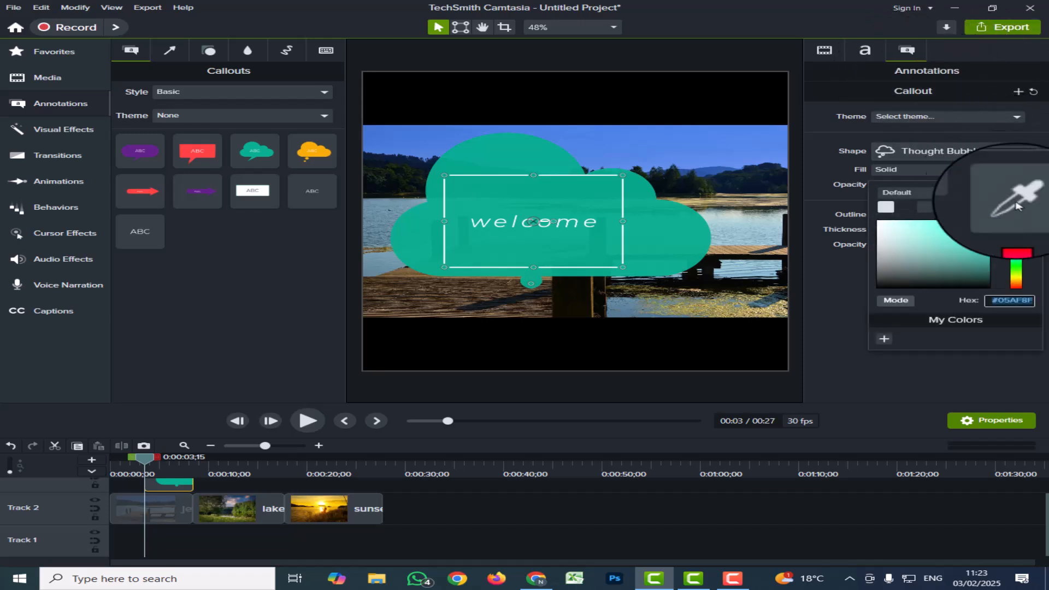
pyautogui.click(1013, 228)
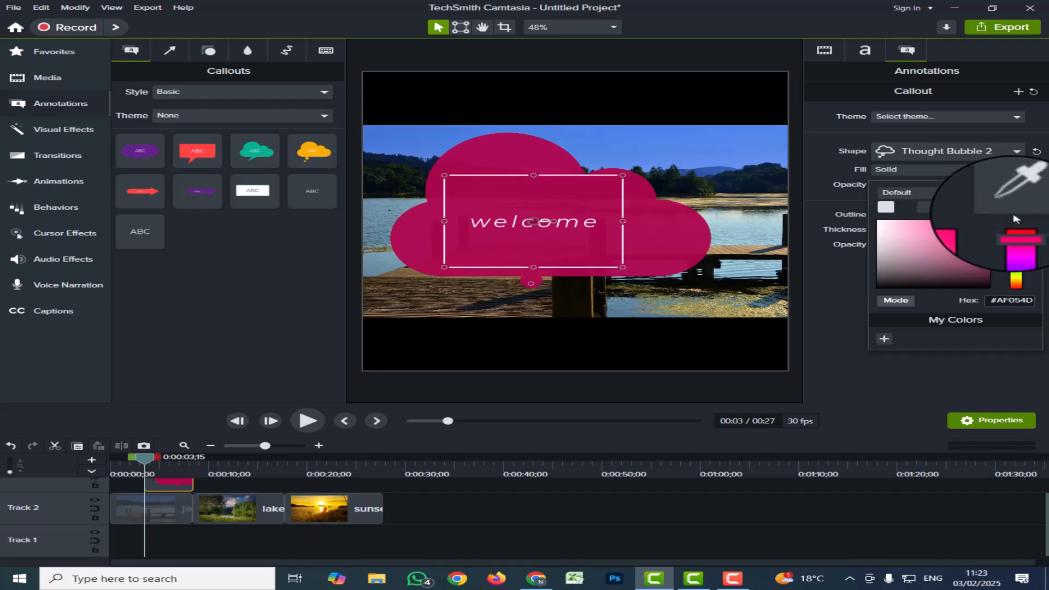
pyautogui.click(1020, 267)
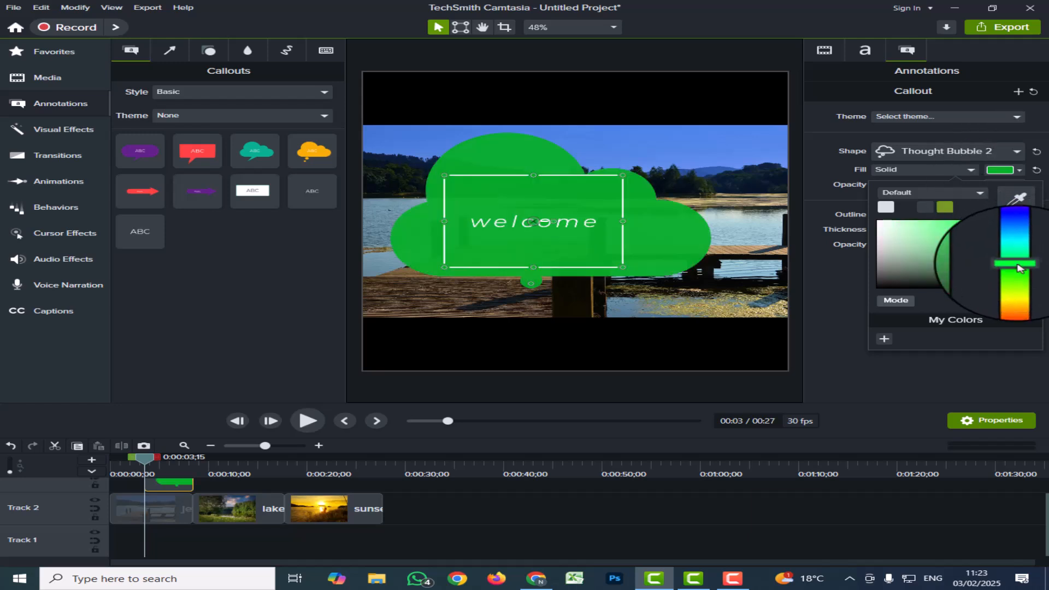
pyautogui.click(1017, 278)
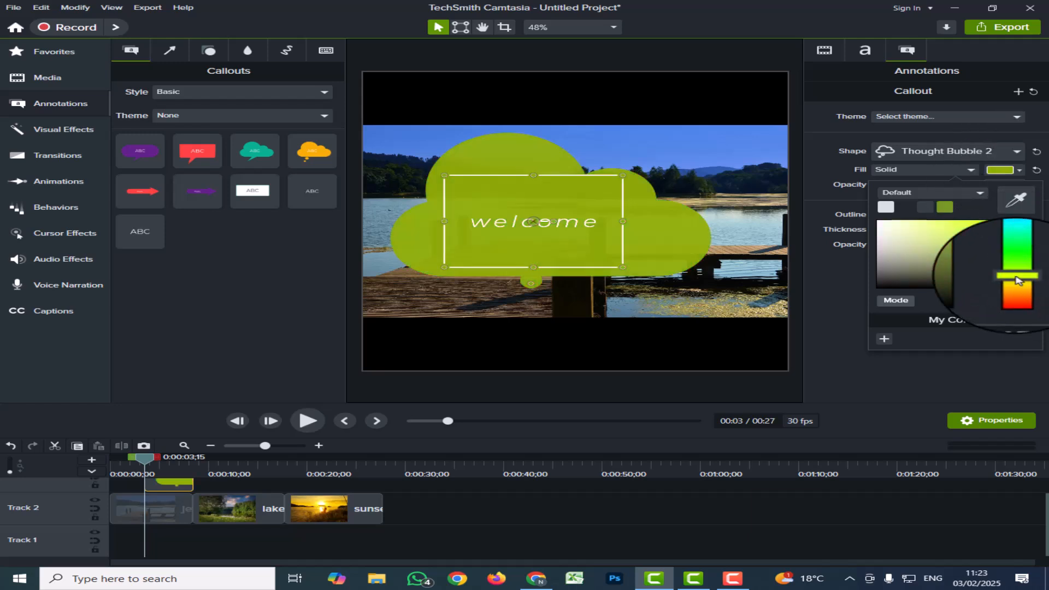
pyautogui.click(839, 324)
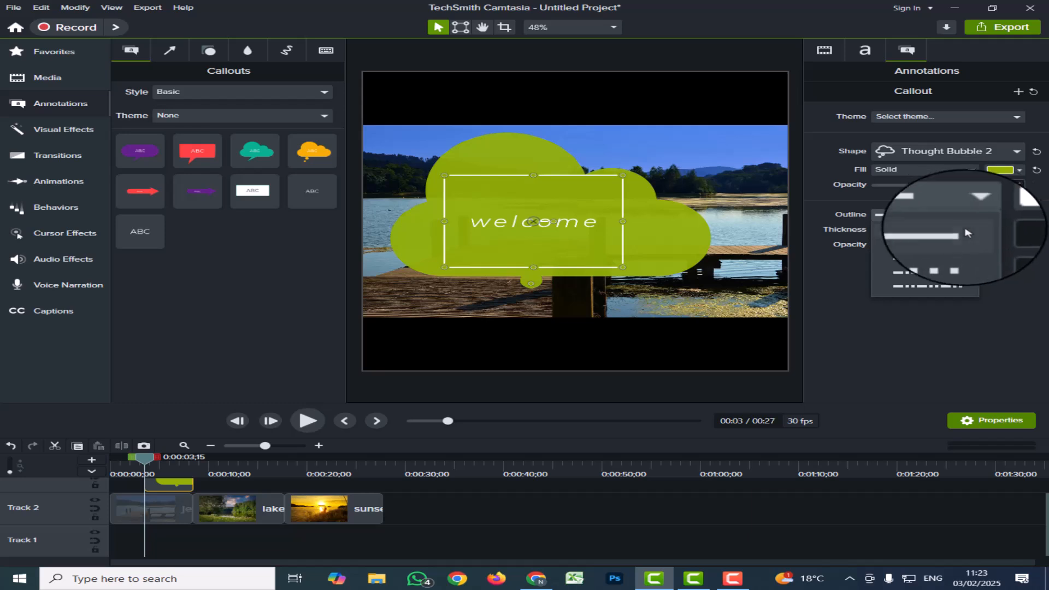
# Give the cloud callout a red square-dotted outline with a thickness of 21.
pyautogui.click(936, 246)
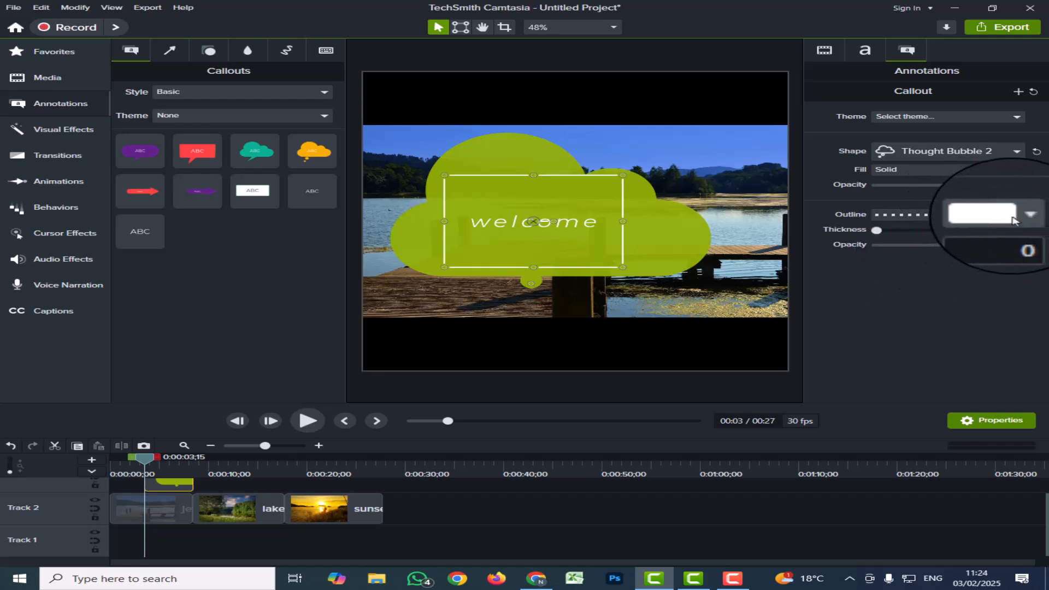
pyautogui.click(1021, 216)
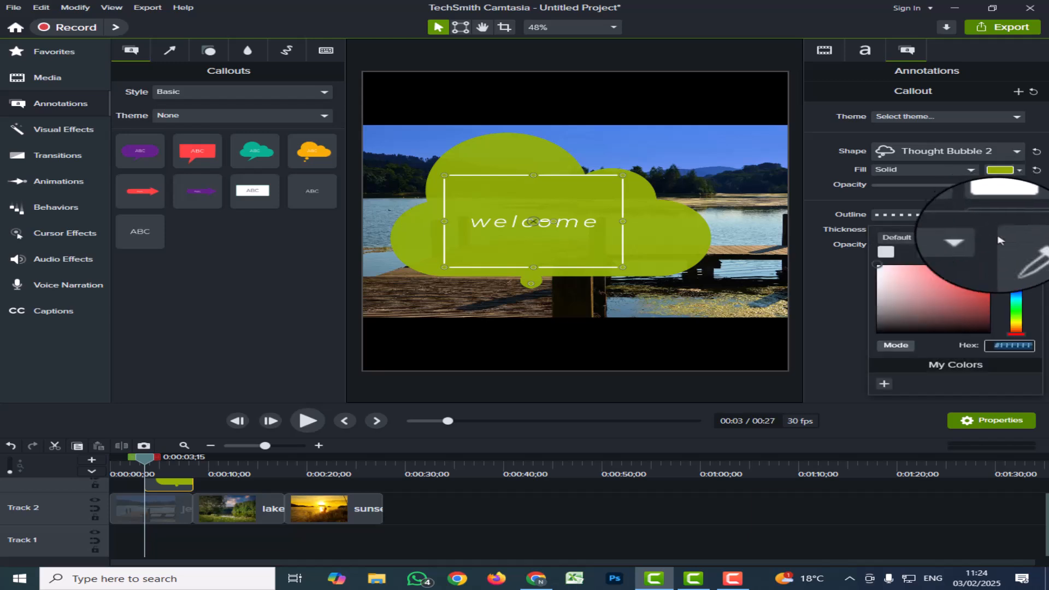
pyautogui.click(899, 234)
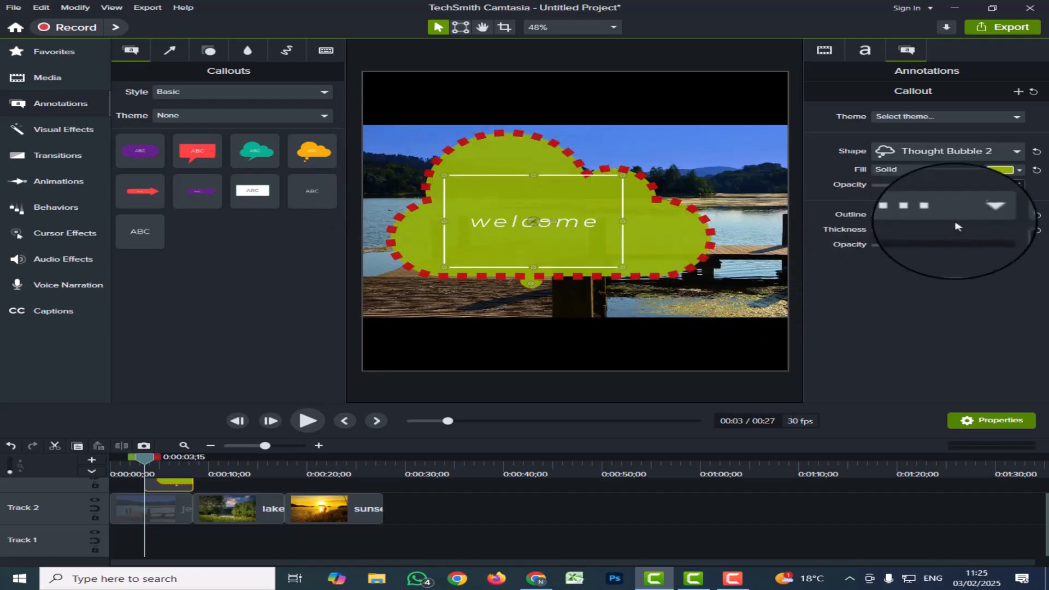
# Try the solid and dash-dot outline styles on the callout, and set the outline to dash-dot-dot.
pyautogui.click(928, 232)
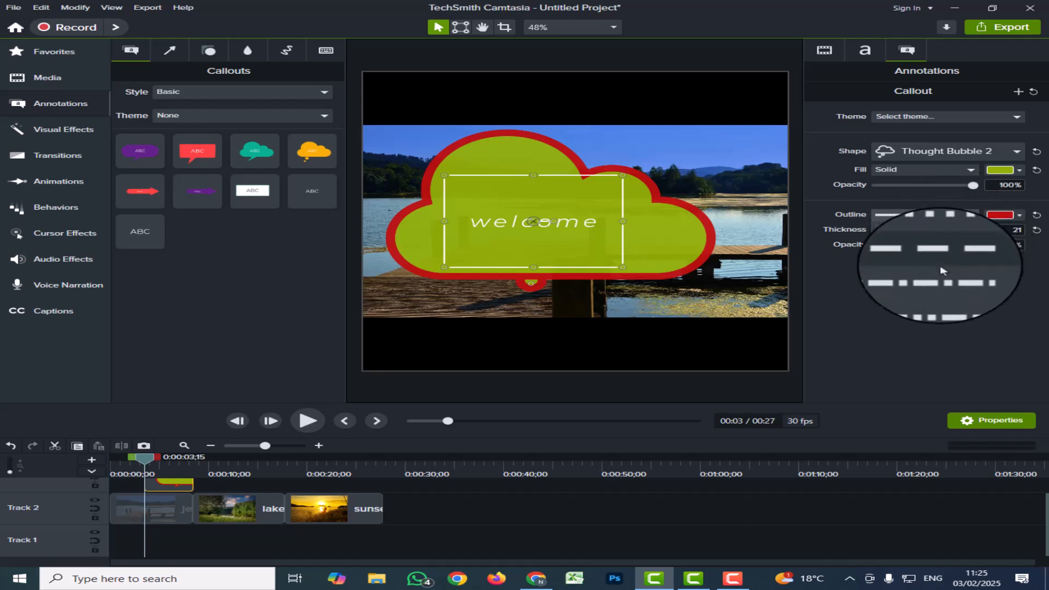
pyautogui.click(937, 277)
pyautogui.click(912, 215)
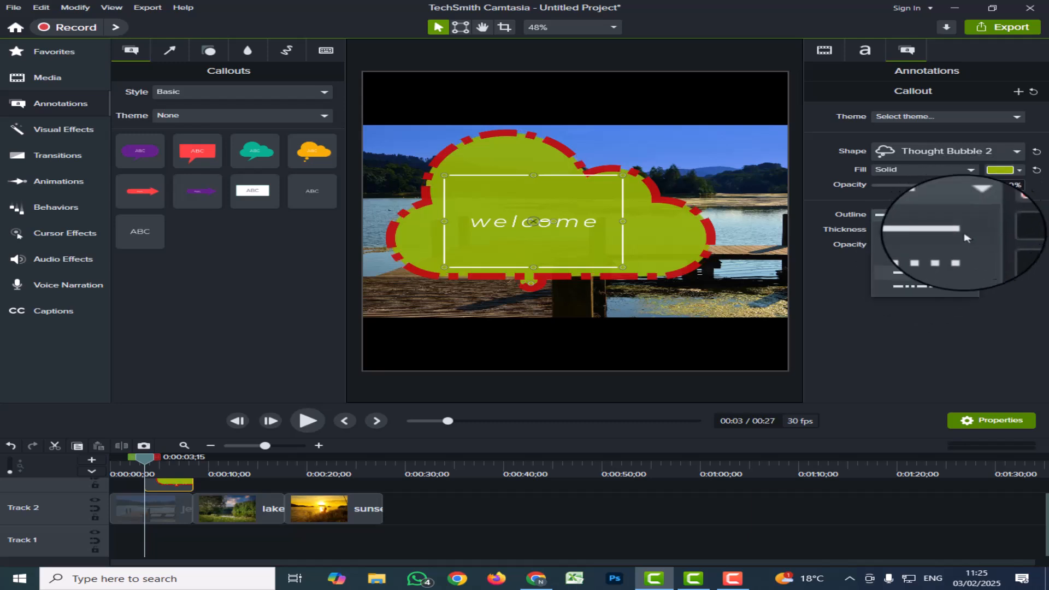
pyautogui.click(938, 290)
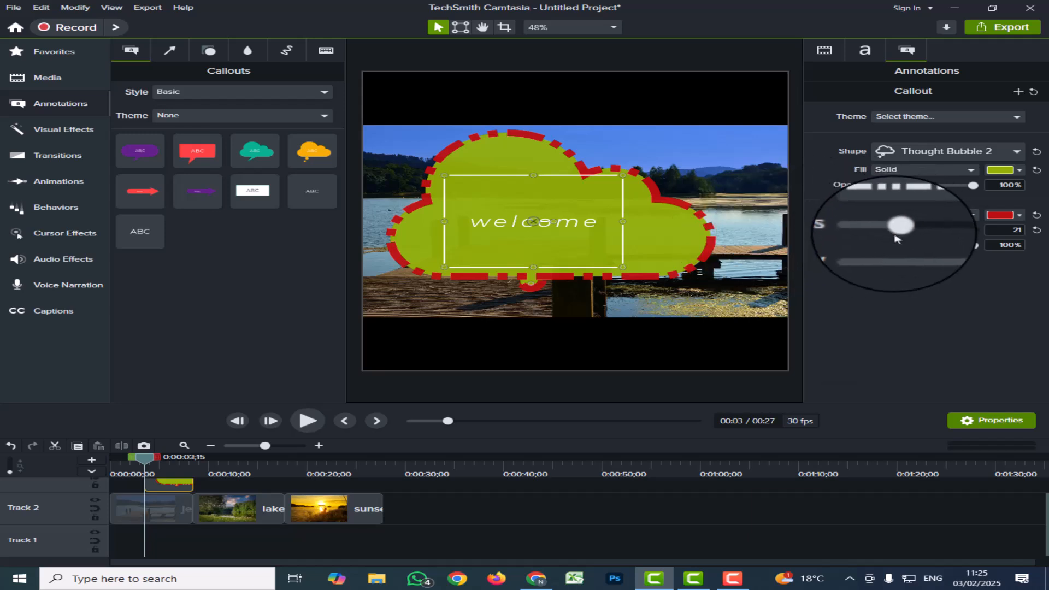
# Set the outline thickness to 5, and try an outline opacity of 0% before restoring it to 100%.
pyautogui.moveTo(896, 234)
pyautogui.mouseDown()
pyautogui.moveTo(957, 236)
pyautogui.moveTo(881, 240)
pyautogui.mouseUp()
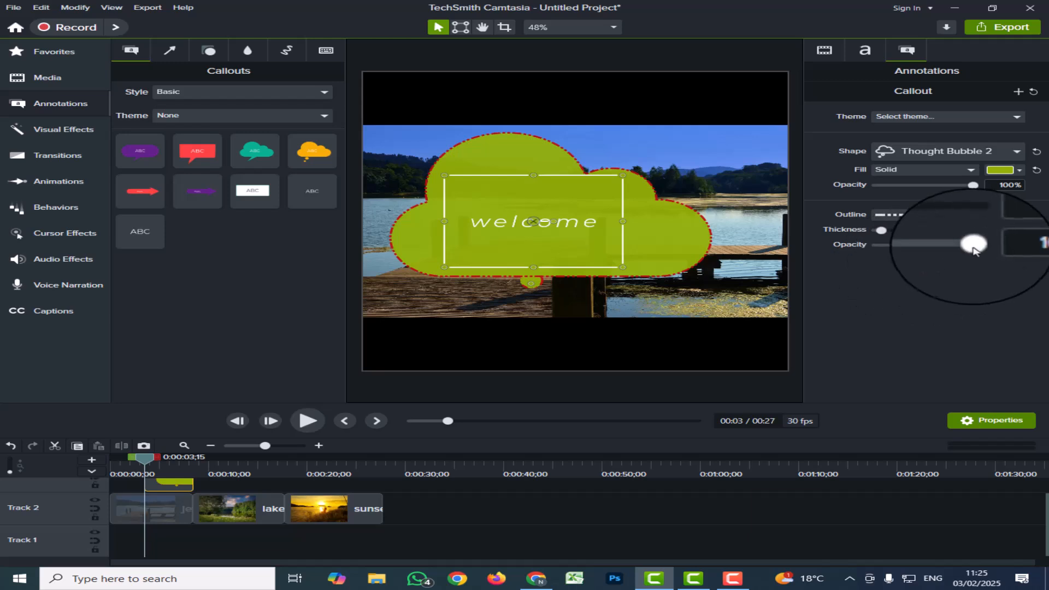
pyautogui.moveTo(976, 249); pyautogui.dragTo(870, 254)
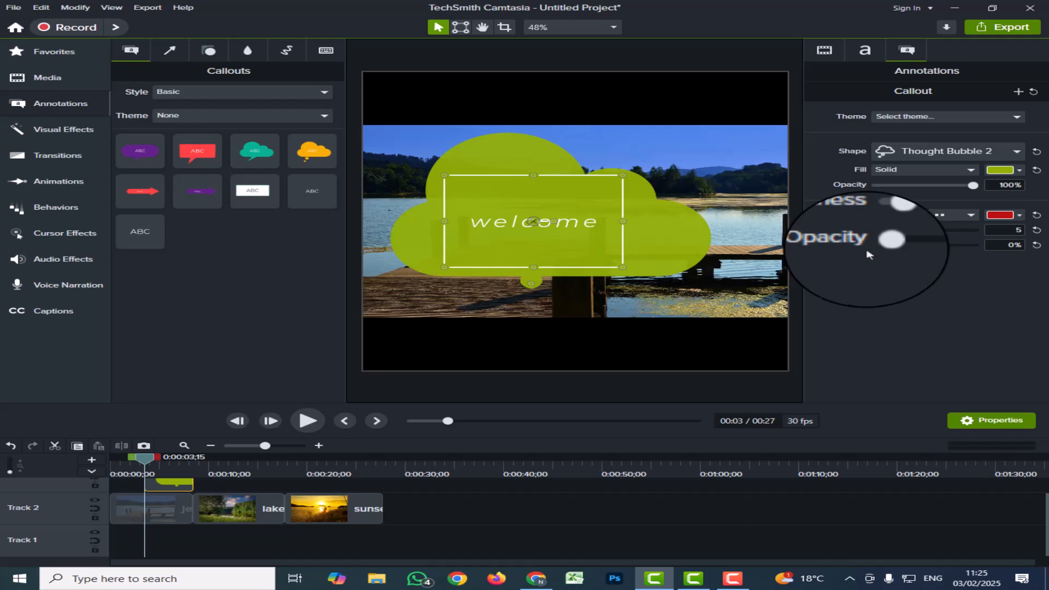
pyautogui.moveTo(873, 245); pyautogui.dragTo(977, 258)
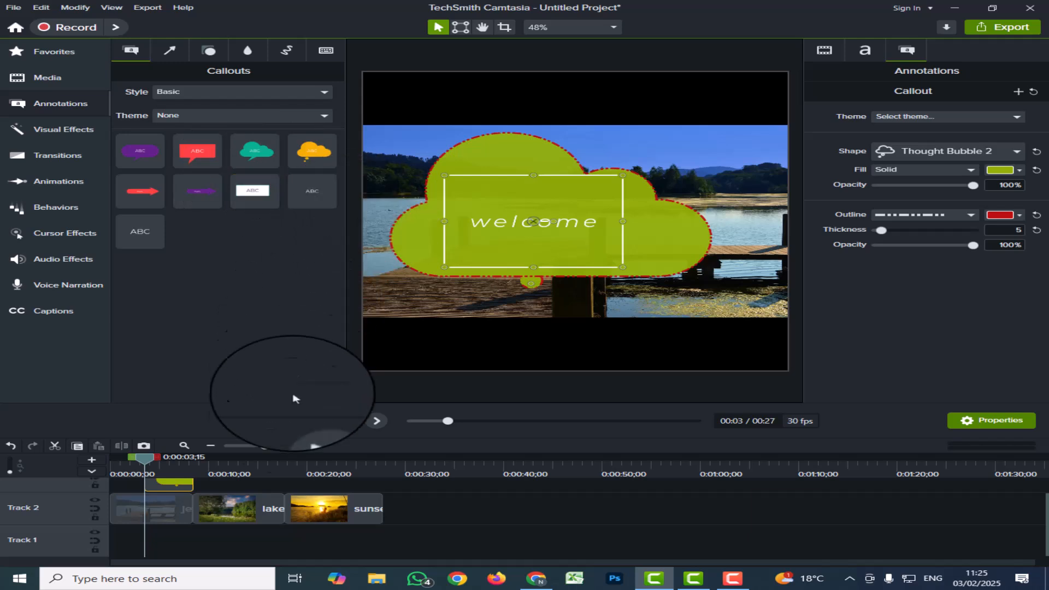
# Place the playhead at 0:00:10;20 over the lake image and add a plain ABC text callout to the canvas.
pyautogui.click(227, 502)
pyautogui.moveTo(144, 457); pyautogui.dragTo(213, 475)
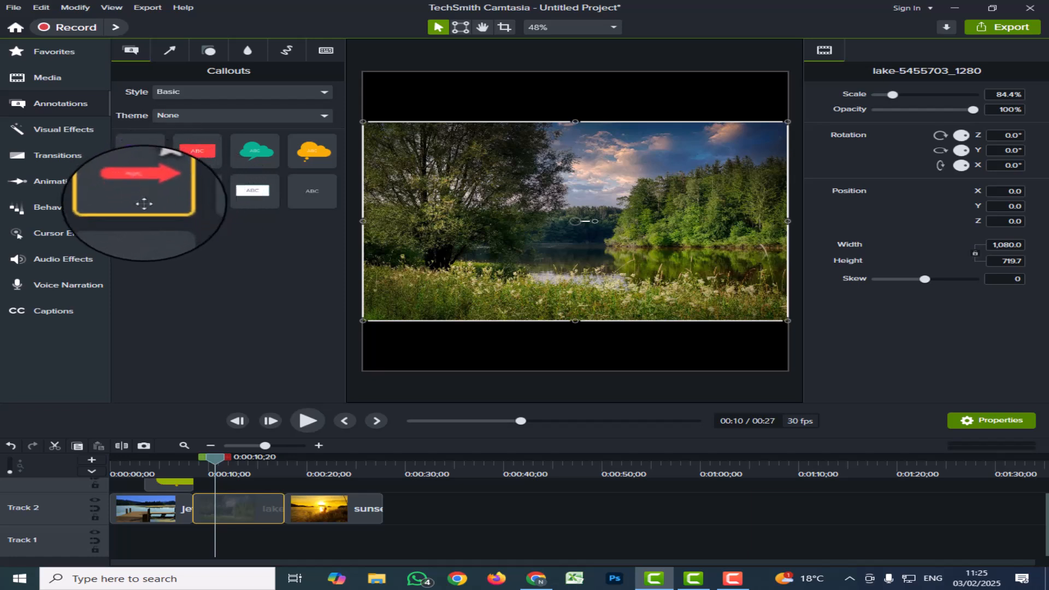
pyautogui.moveTo(140, 231); pyautogui.dragTo(554, 235)
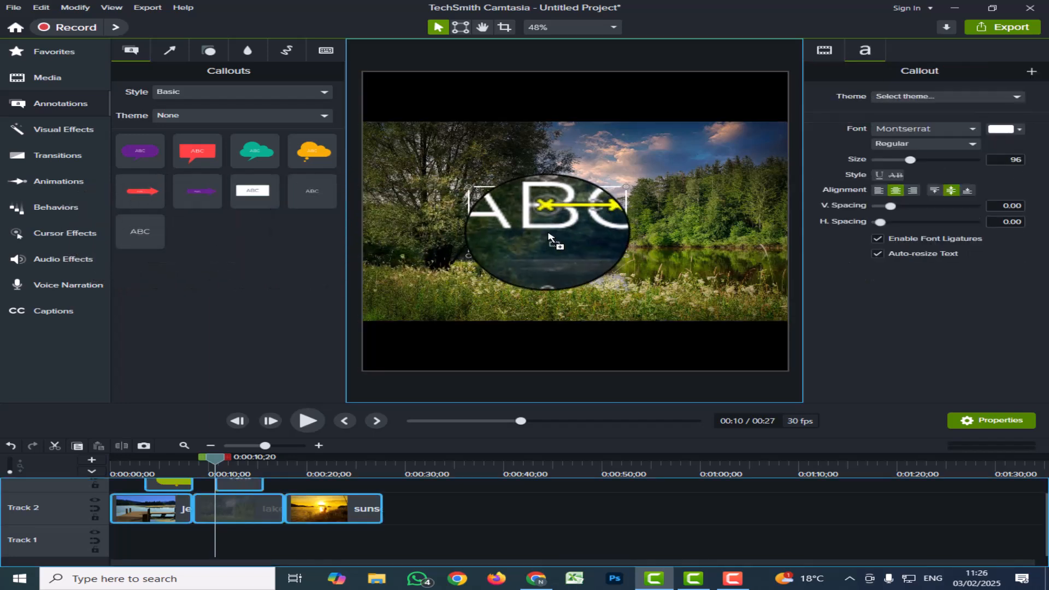
# Replace the placeholder text of the new callout with "nature".
pyautogui.doubleClick(590, 225)
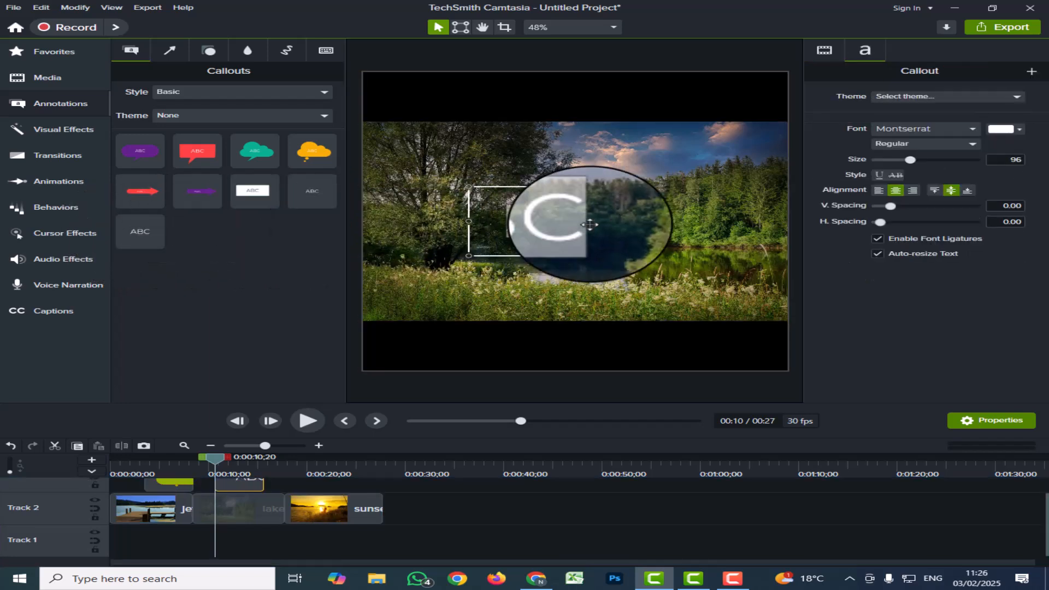
pyautogui.press('BackSpace')
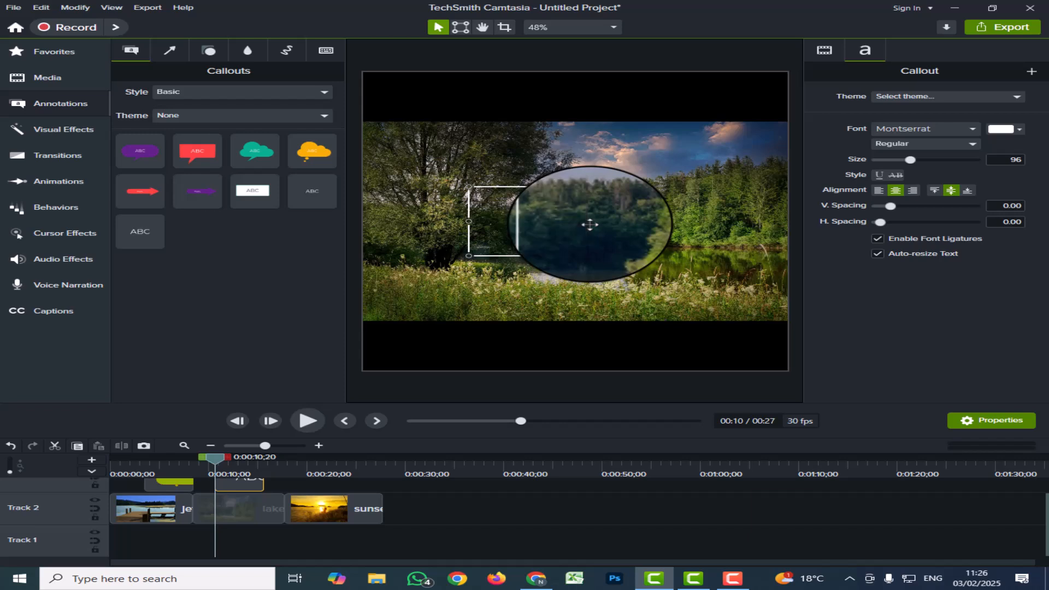
pyautogui.write('natur')
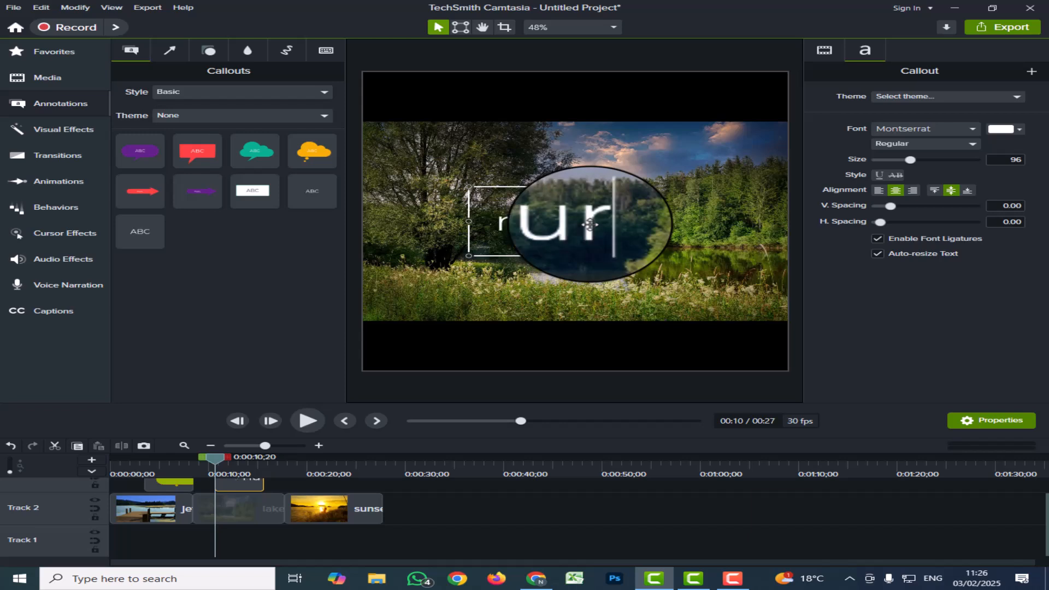
pyautogui.write('e')
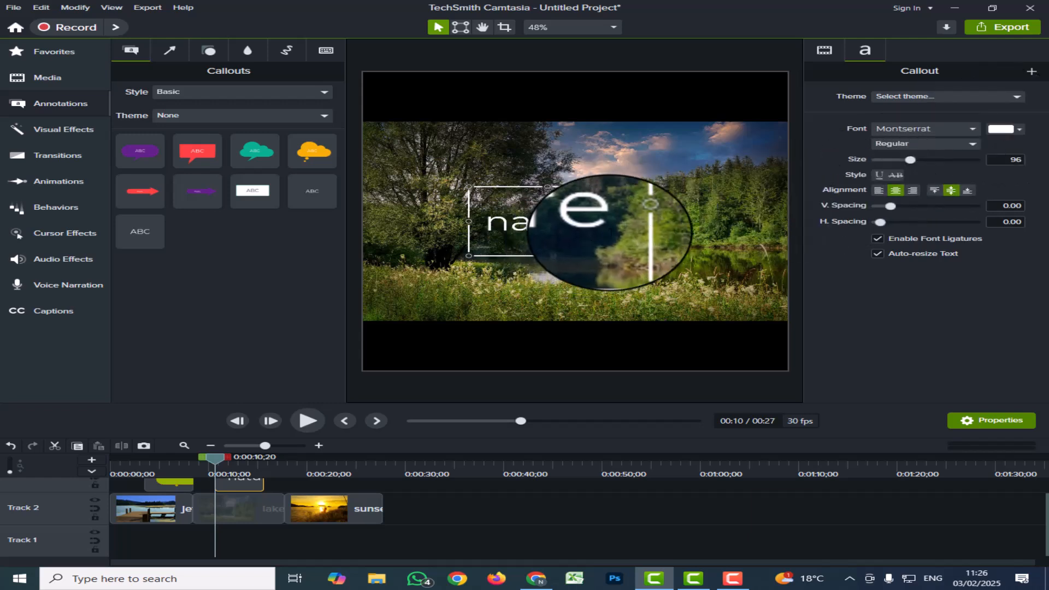
# Try green on the "nature" text, set its font colour to orange #DC692A, and leave text editing.
pyautogui.doubleClick(610, 234)
pyautogui.click(1001, 129)
pyautogui.click(1016, 225)
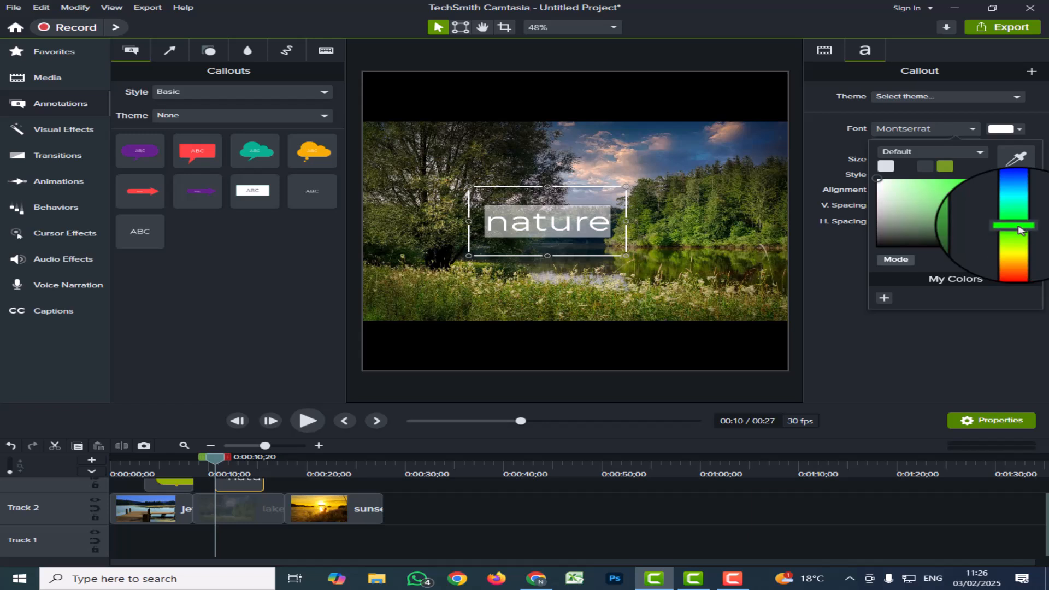
pyautogui.click(969, 187)
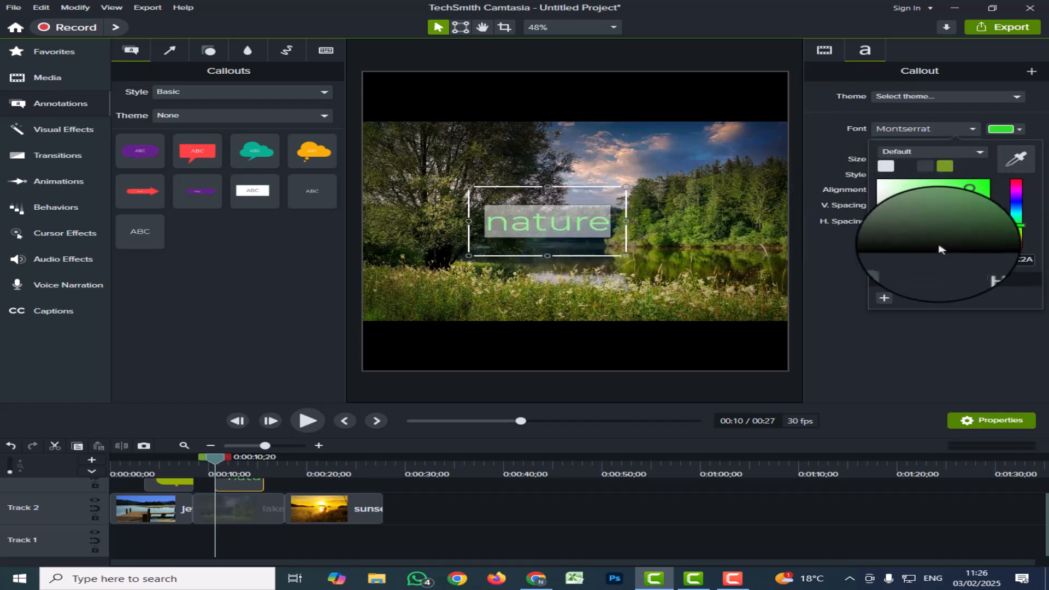
pyautogui.click(1016, 244)
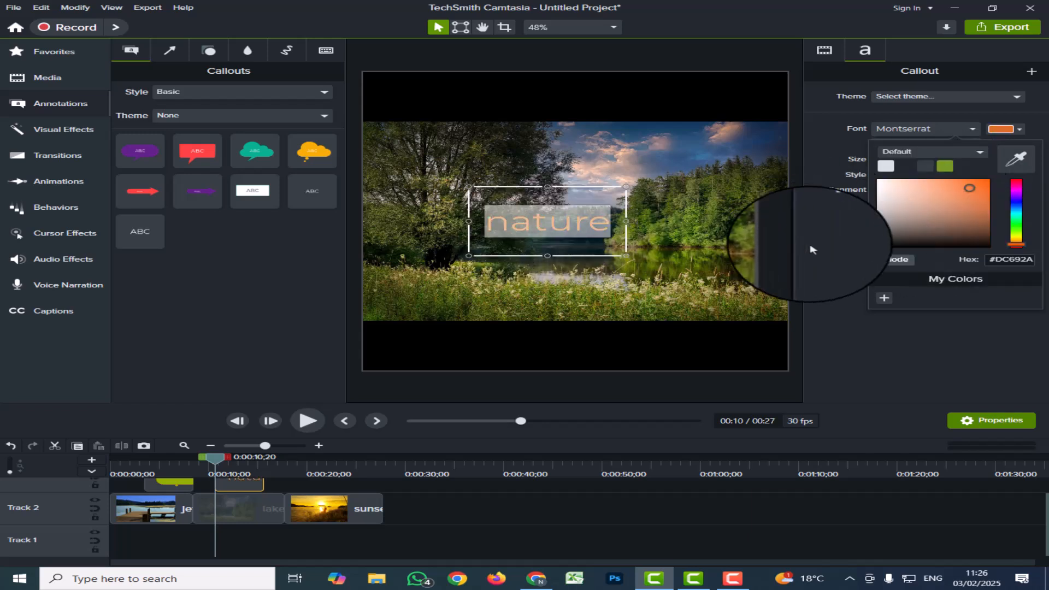
pyautogui.click(632, 235)
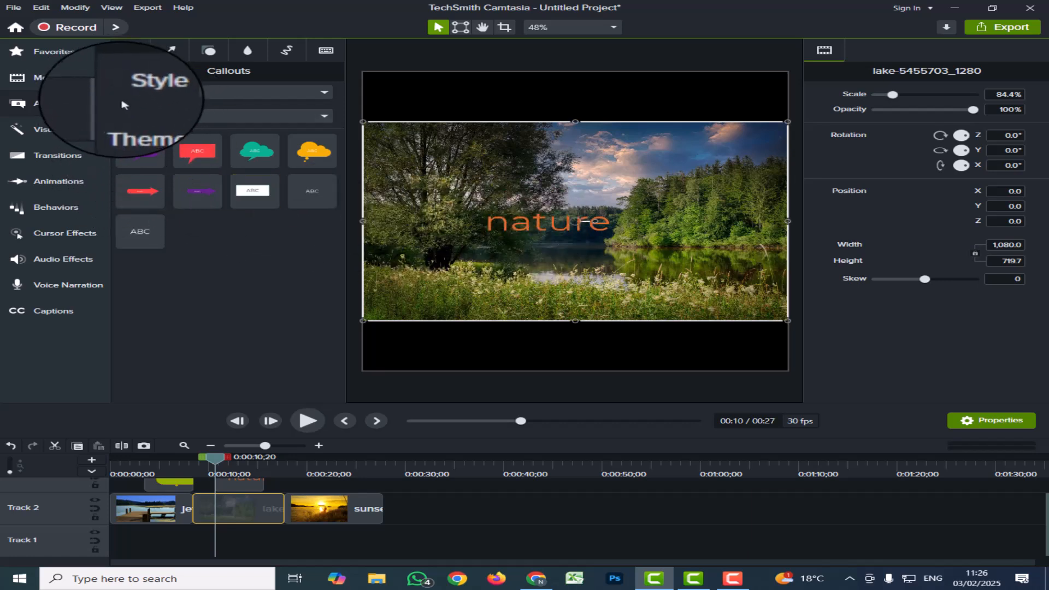
# Browse the Bold, Industrial and User callout styles, and switch the callout library to the Abstract style.
pyautogui.click(325, 93)
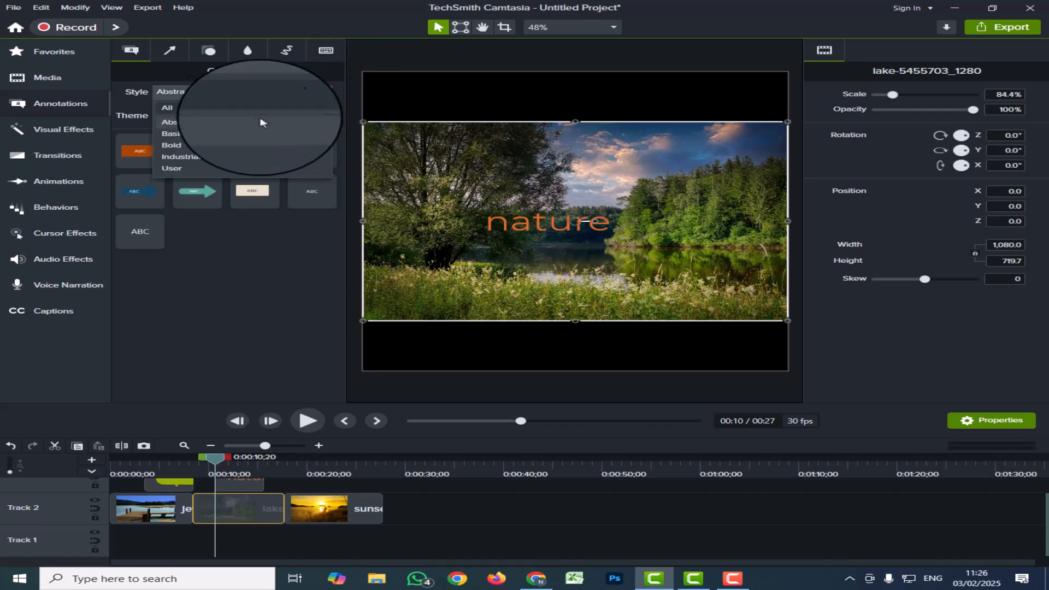
pyautogui.click(179, 146)
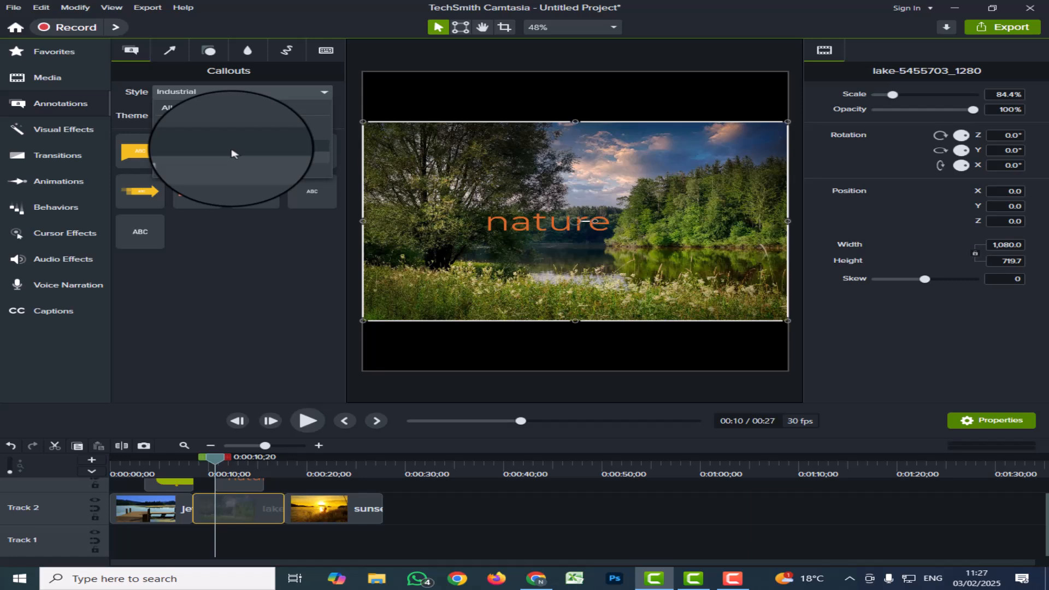
pyautogui.click(172, 169)
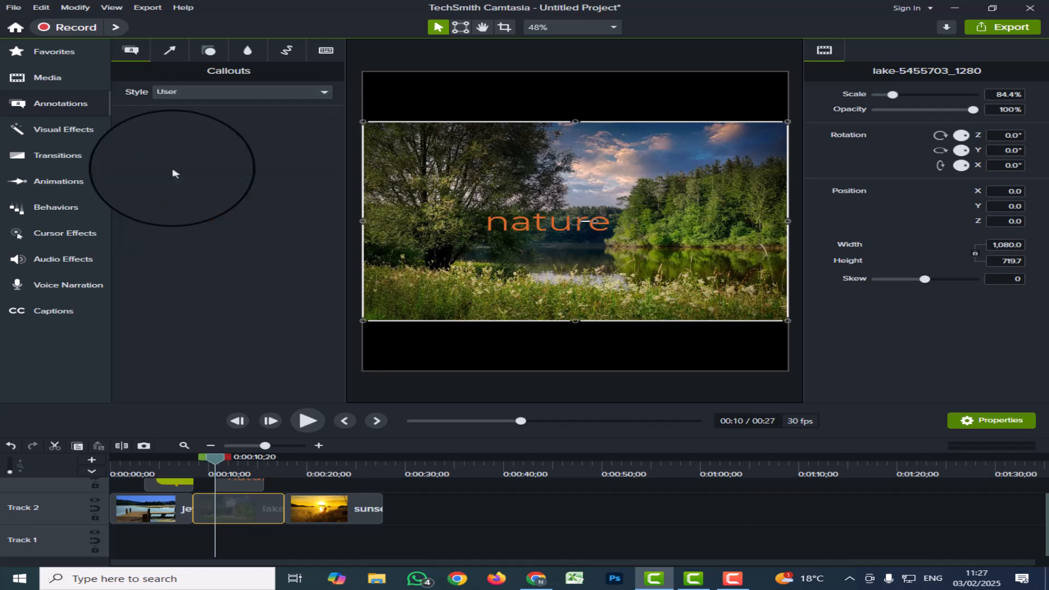
pyautogui.click(325, 93)
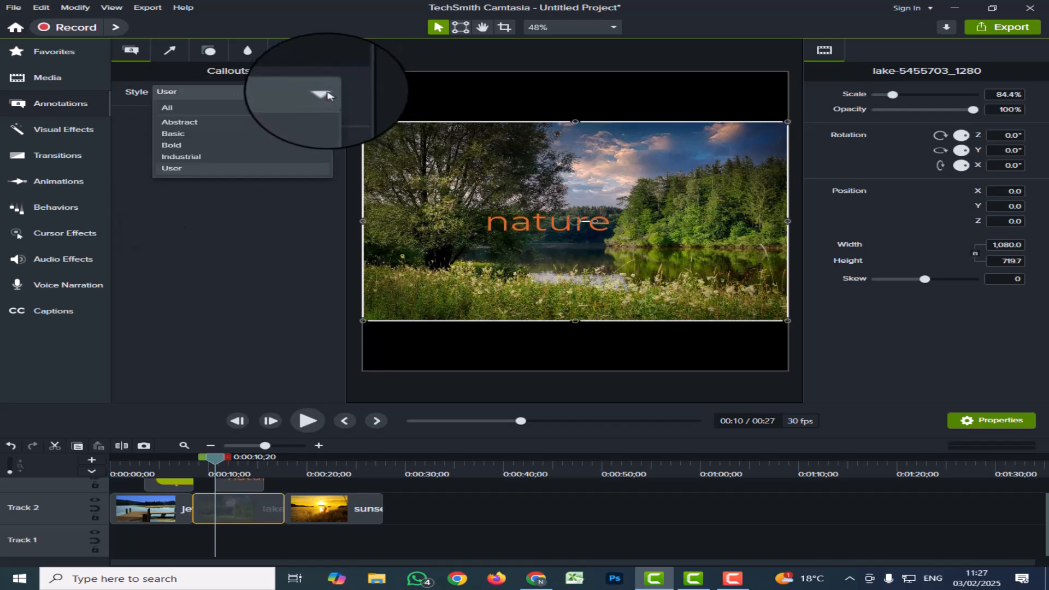
pyautogui.click(177, 126)
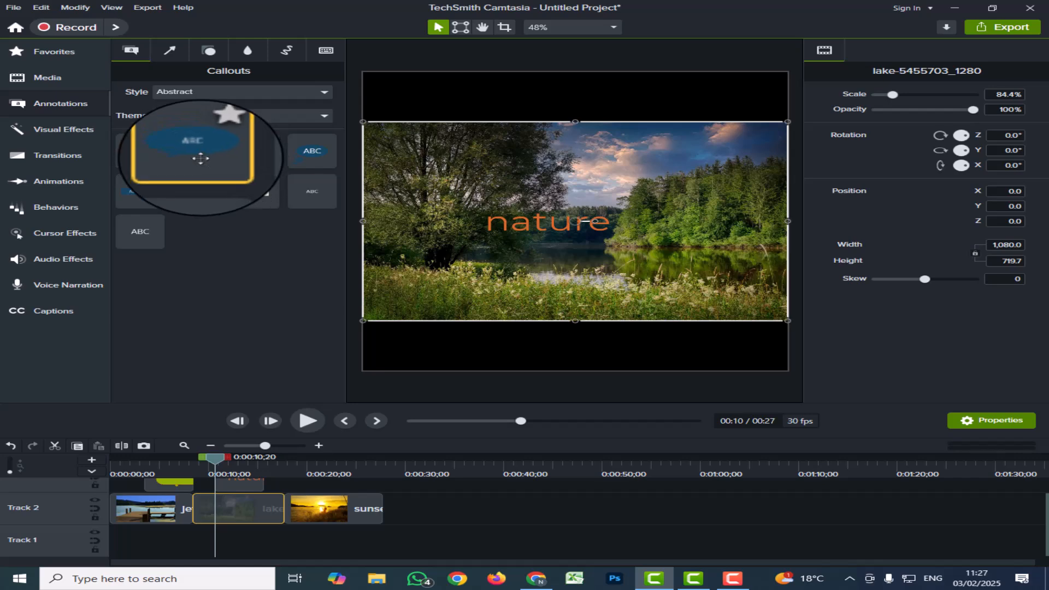
# Add a blue Abstract oval speech bubble callout at 0:00:21;02 over the sunset image, with the text "beautiful".
pyautogui.moveTo(226, 458); pyautogui.dragTo(317, 464)
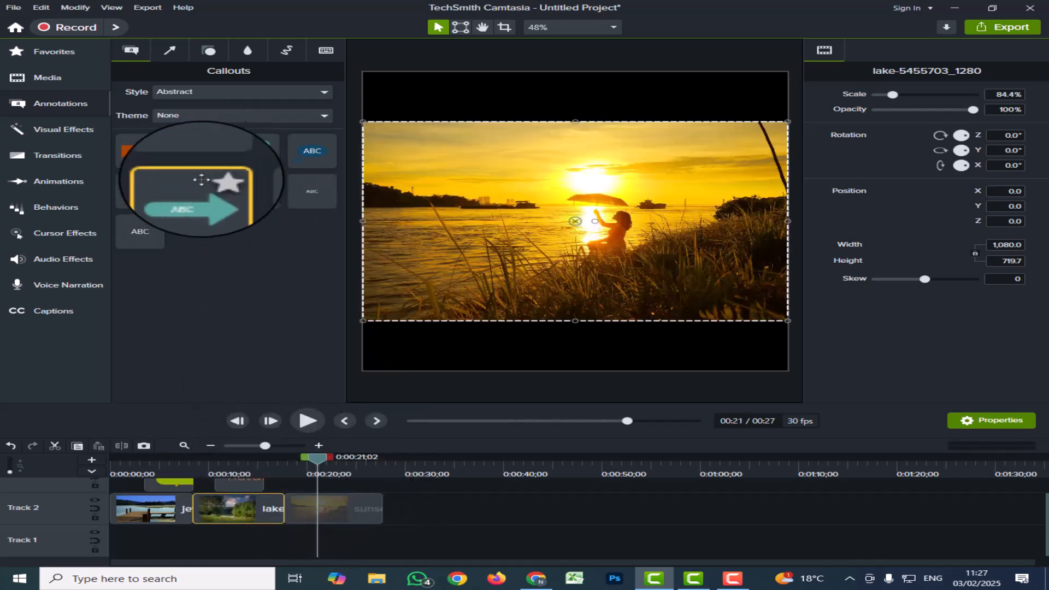
pyautogui.moveTo(198, 153); pyautogui.dragTo(611, 200)
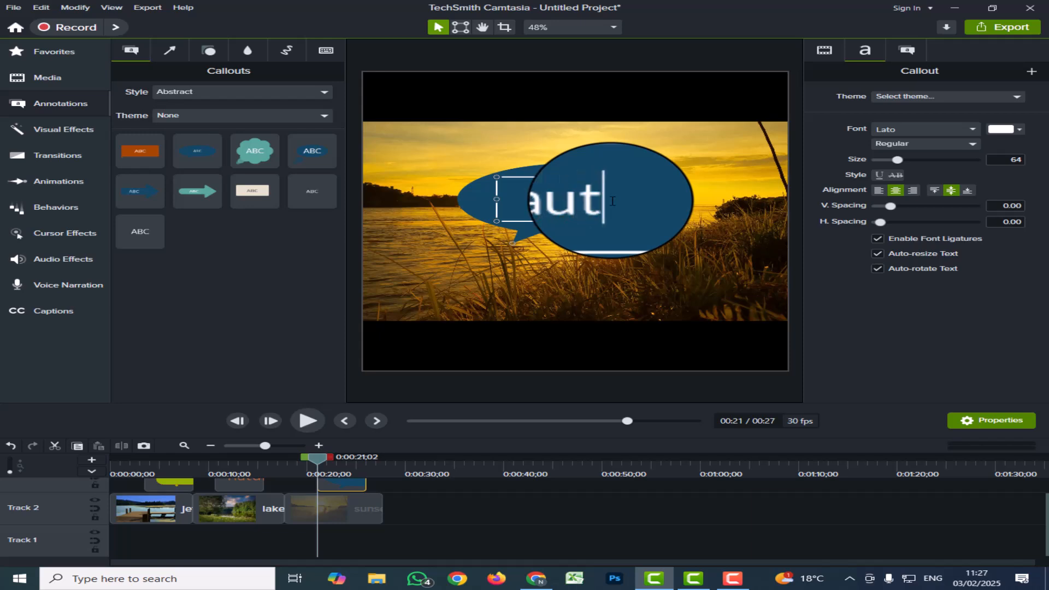
pyautogui.write('l')
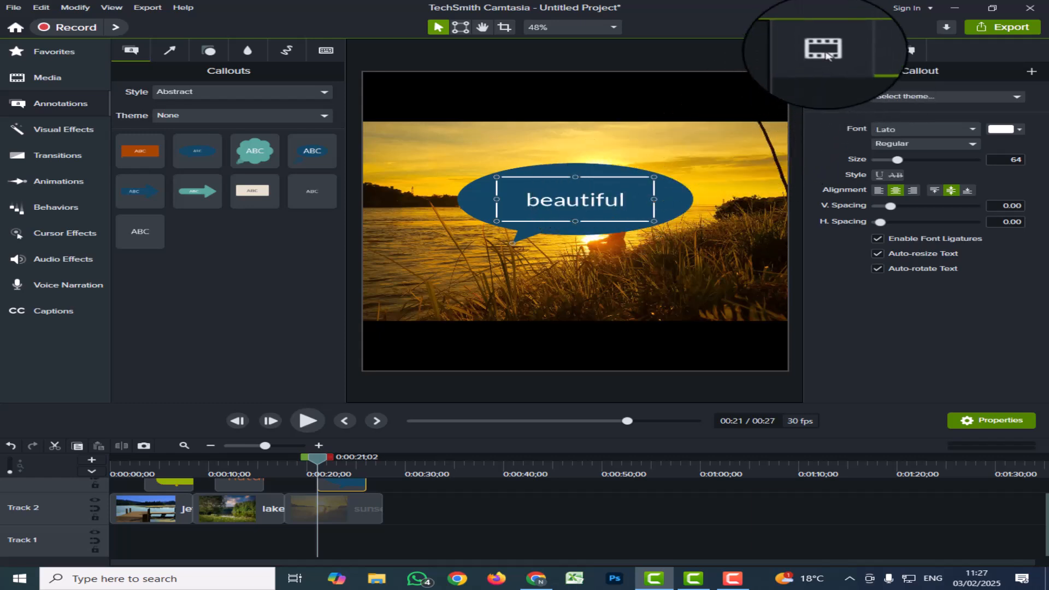
# Set the solid fill of the "beautiful" speech bubble to green #146625.
pyautogui.click(916, 53)
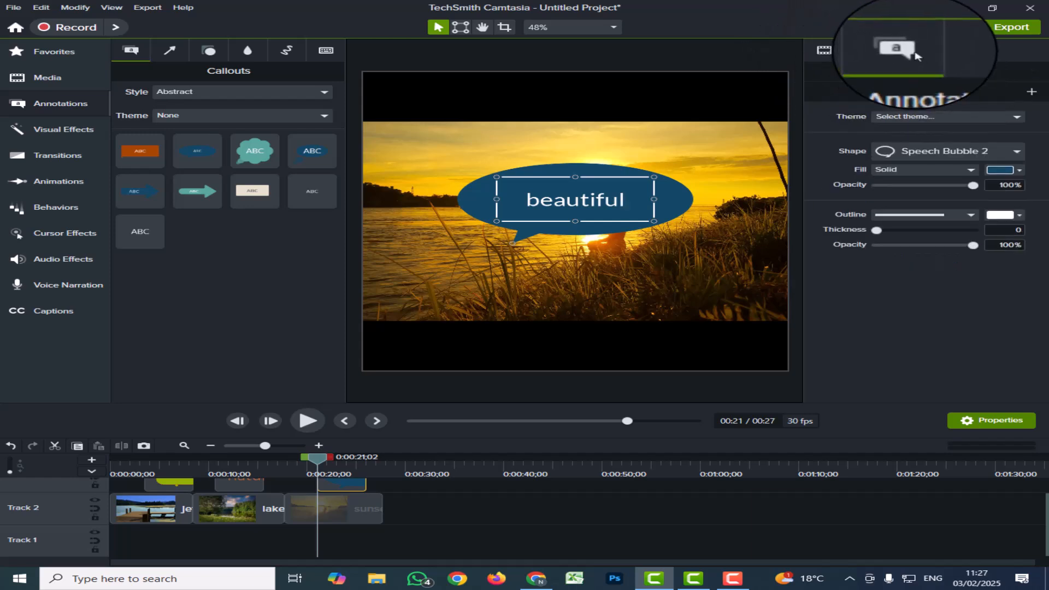
pyautogui.click(1003, 173)
pyautogui.click(1019, 268)
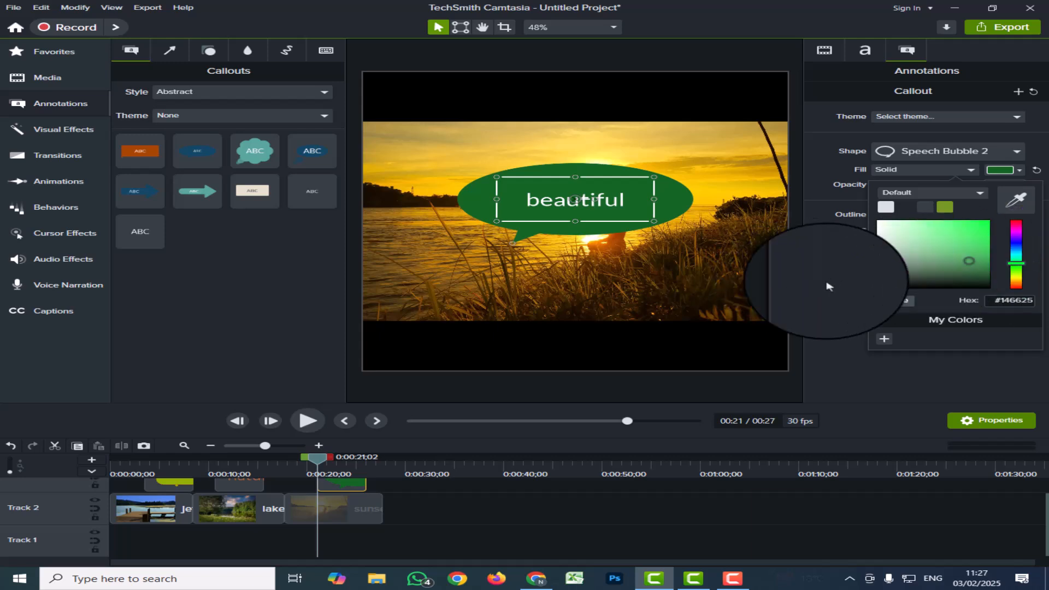
pyautogui.click(807, 281)
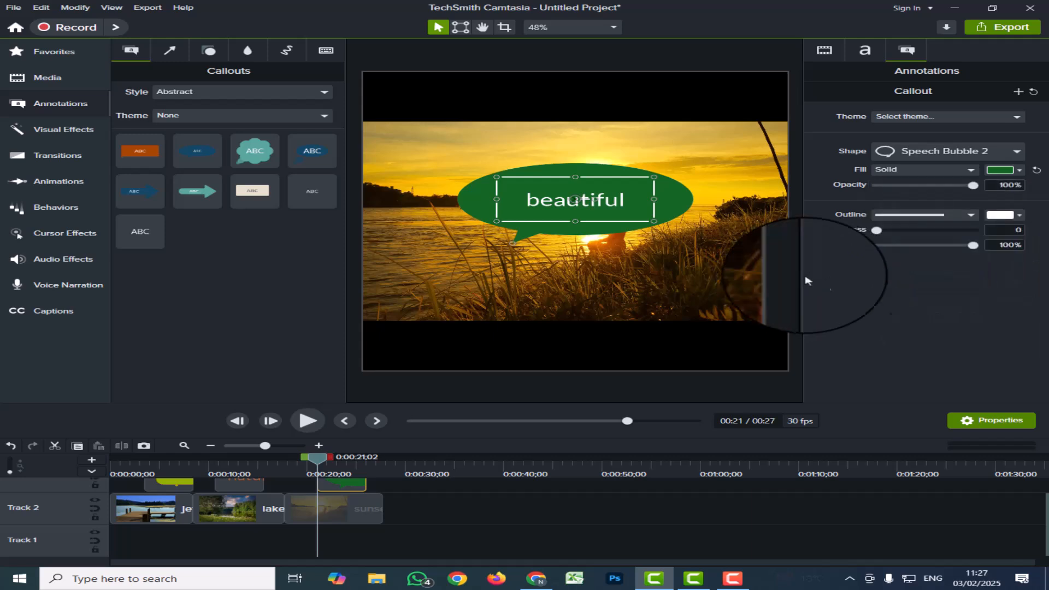
# Change the font weight of the "beautiful" callout text to Bold.
pyautogui.click(865, 53)
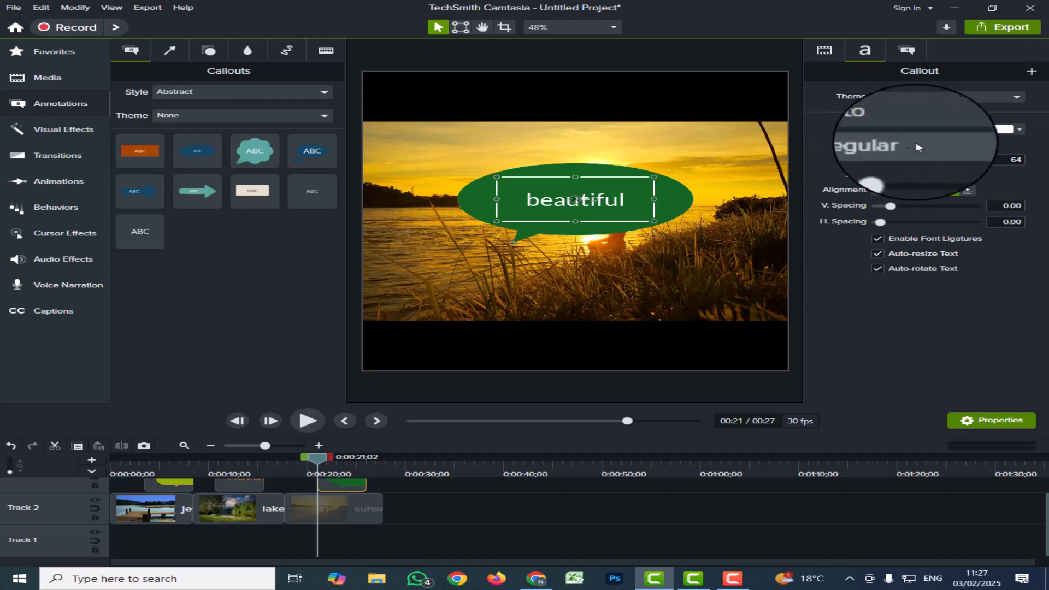
pyautogui.doubleClick(611, 199)
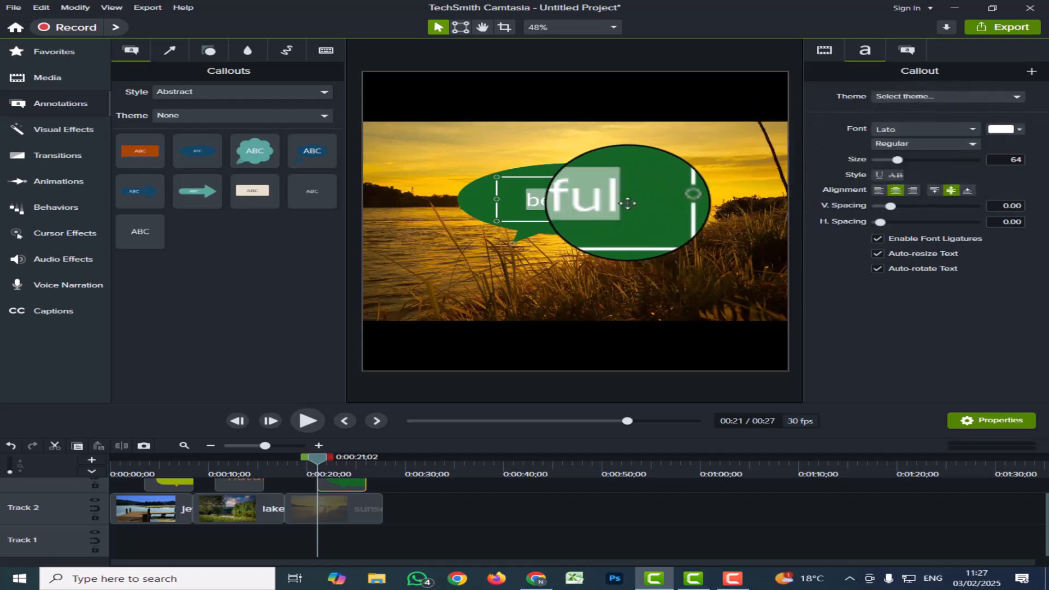
pyautogui.click(972, 146)
pyautogui.click(889, 182)
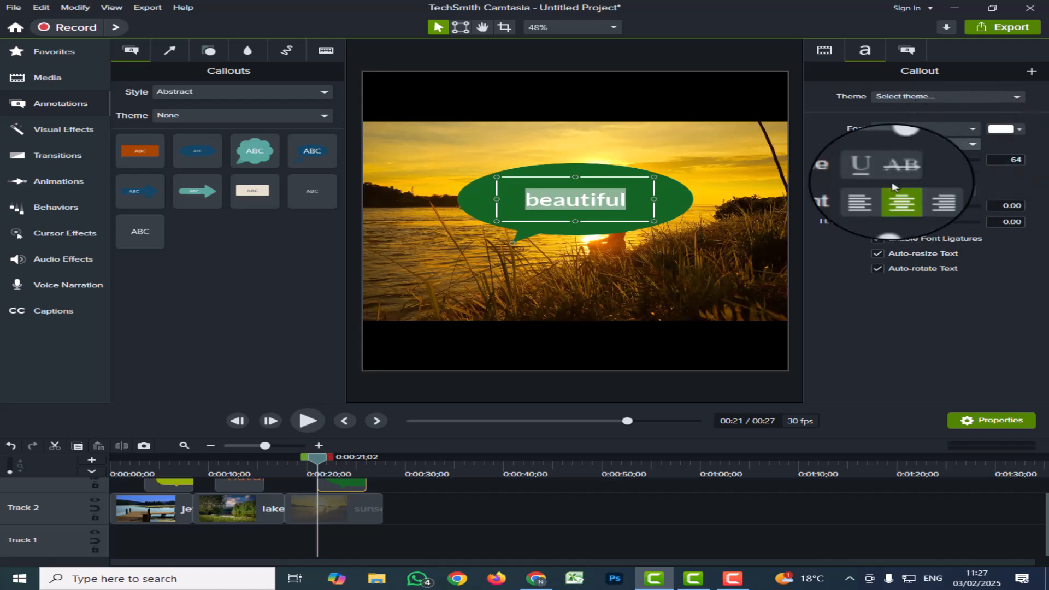
pyautogui.click(628, 201)
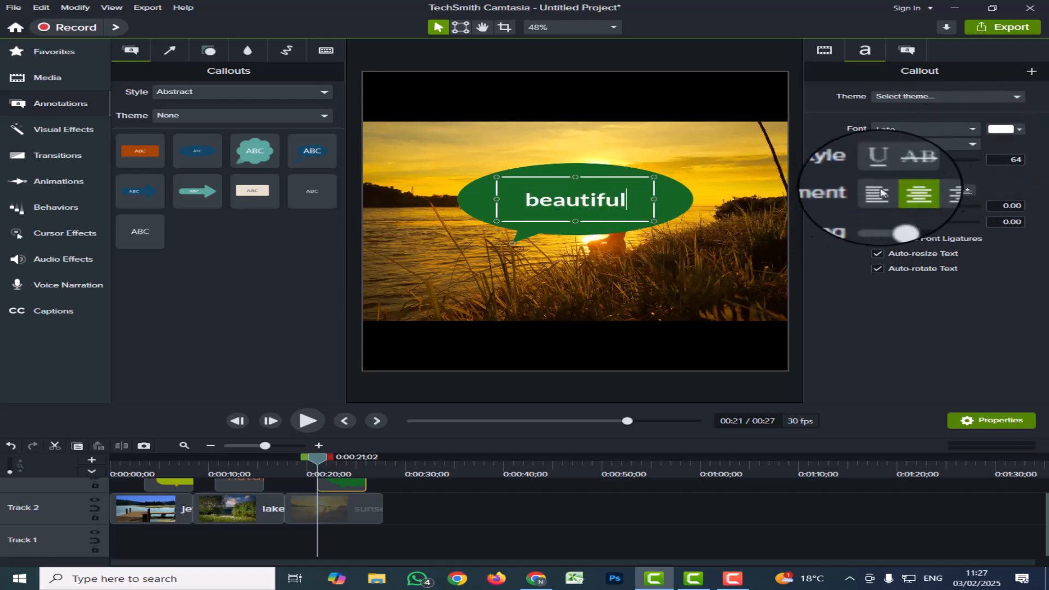
# Set the font colour of the "beautiful" text to yellow and leave the text deselected.
pyautogui.doubleClick(630, 196)
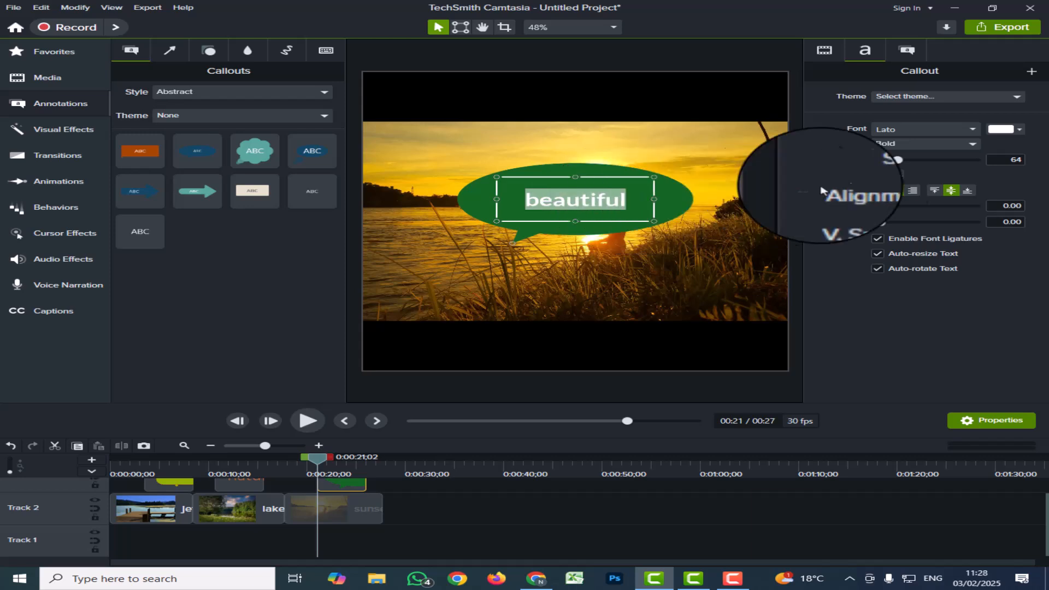
pyautogui.click(1002, 135)
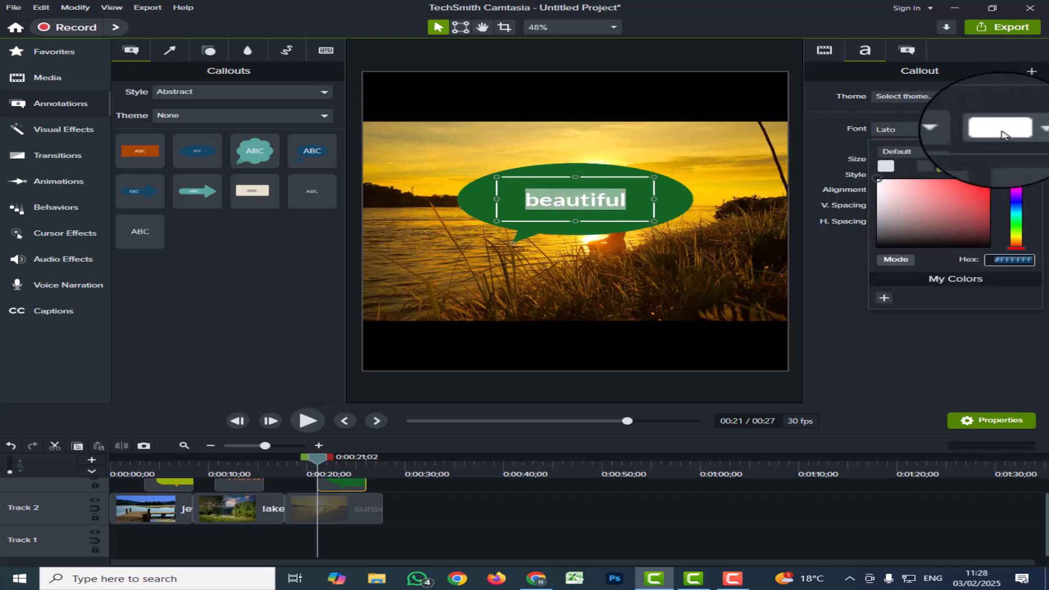
pyautogui.click(1016, 239)
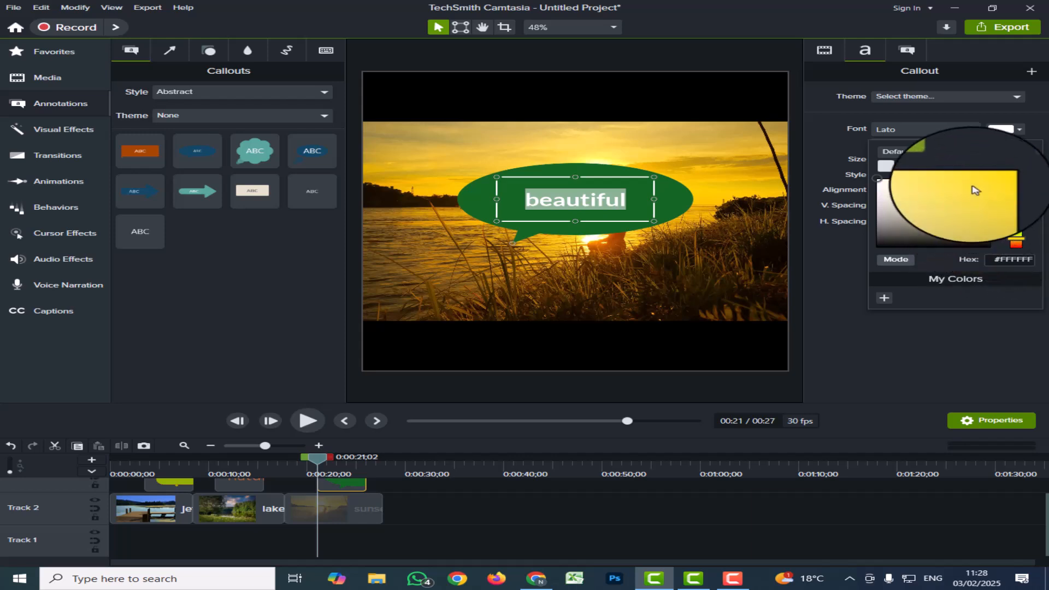
pyautogui.click(838, 267)
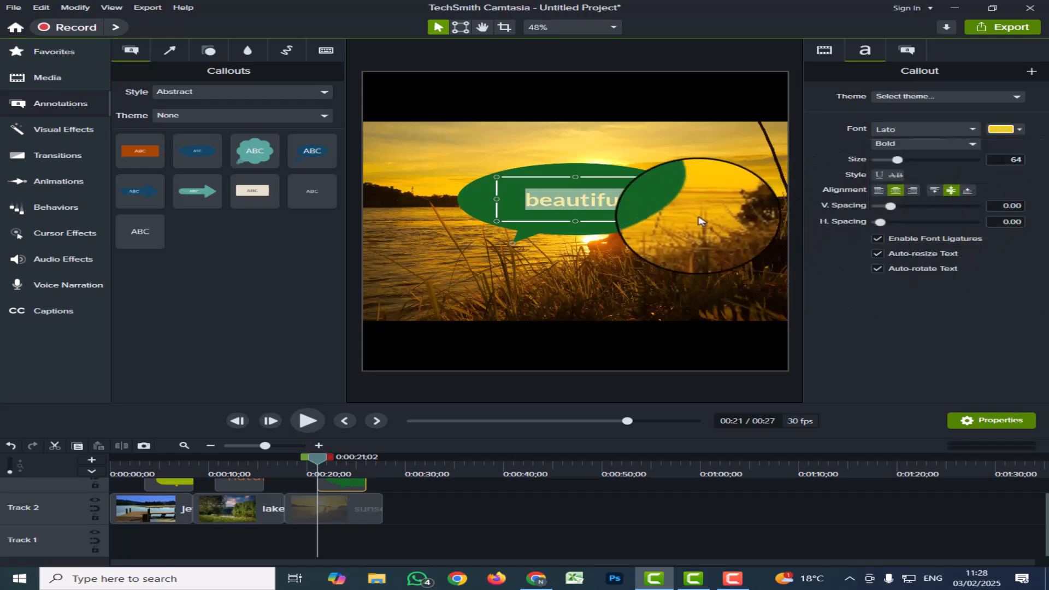
pyautogui.click(680, 207)
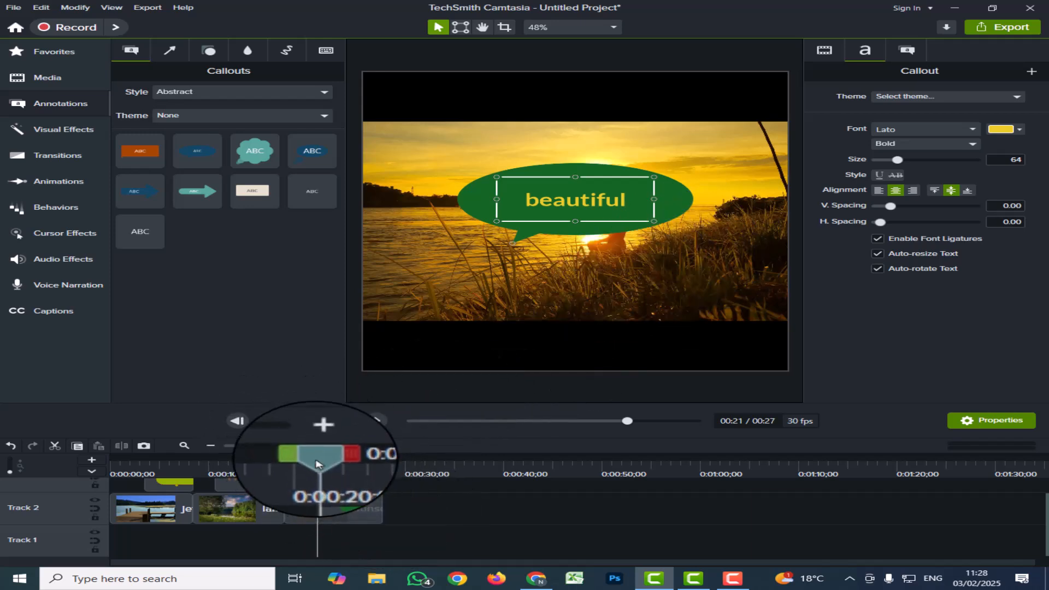
# Return the playhead to the timeline start and play back the project to preview the callouts over the images.
pyautogui.moveTo(319, 464); pyautogui.dragTo(50, 445)
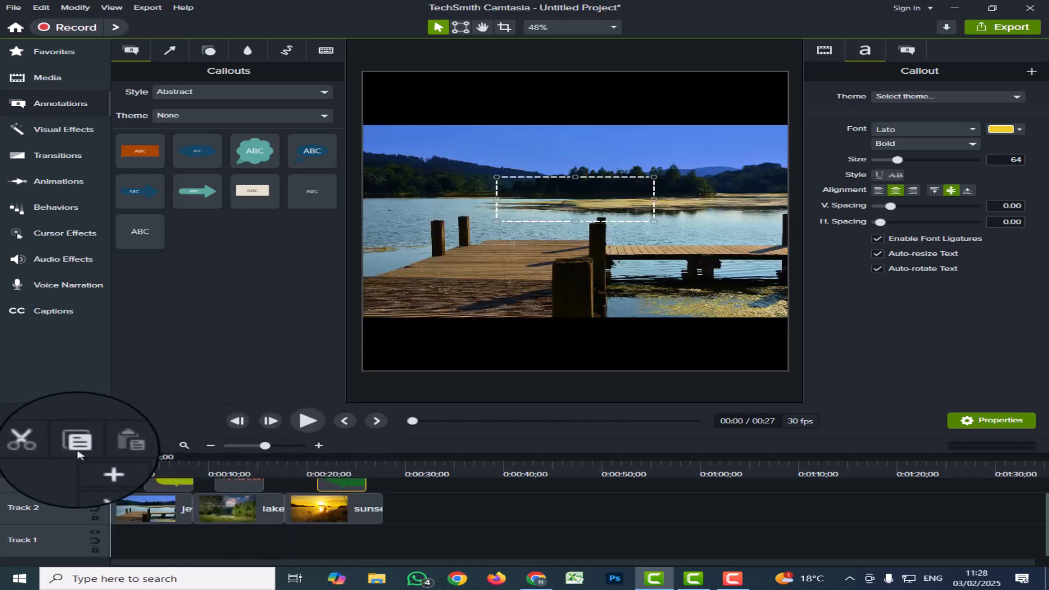
pyautogui.click(300, 421)
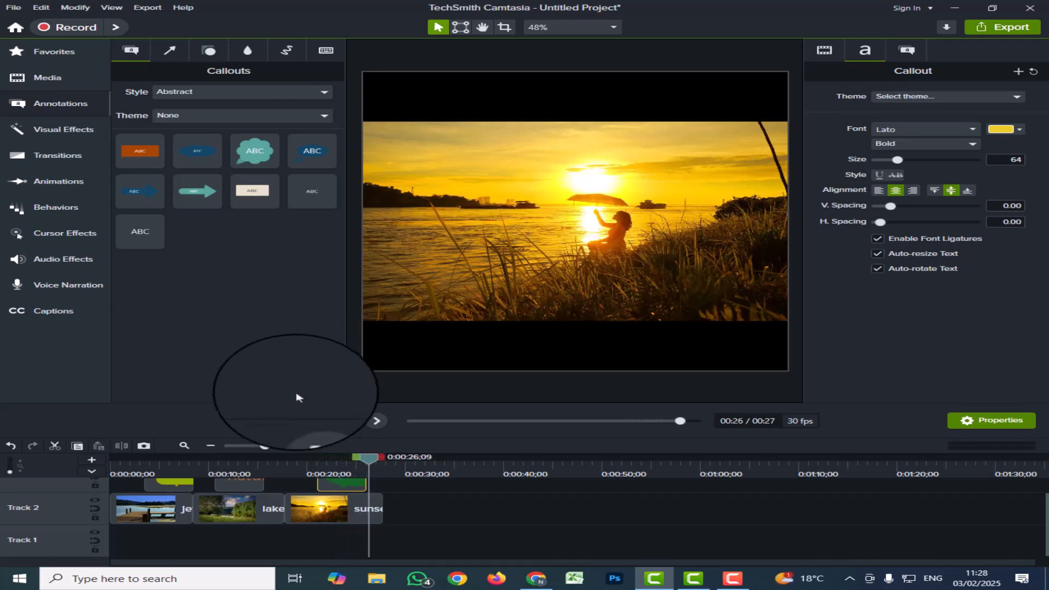
pyautogui.click(376, 421)
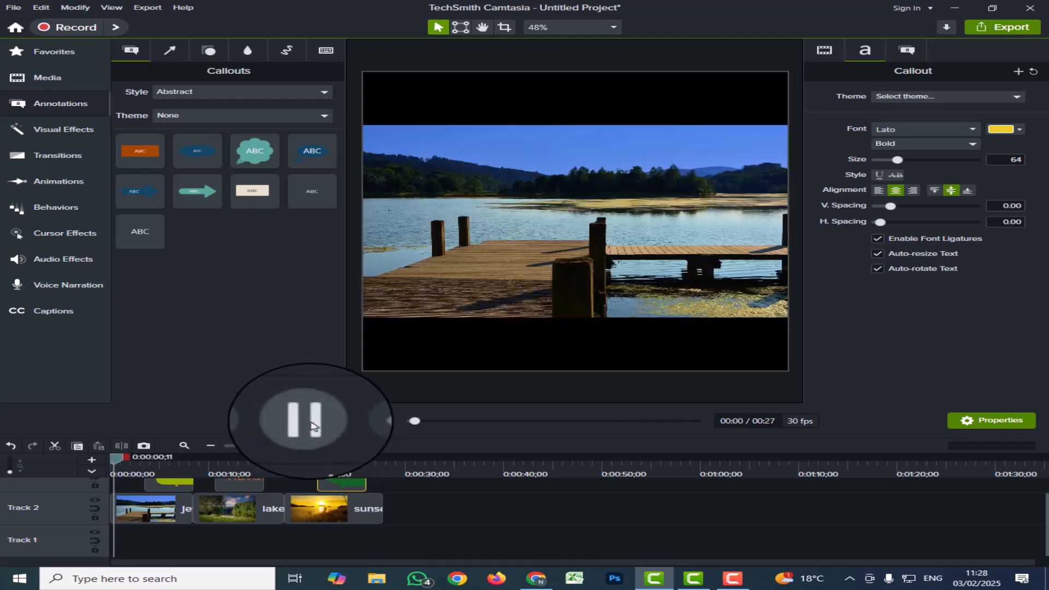
pyautogui.click(312, 425)
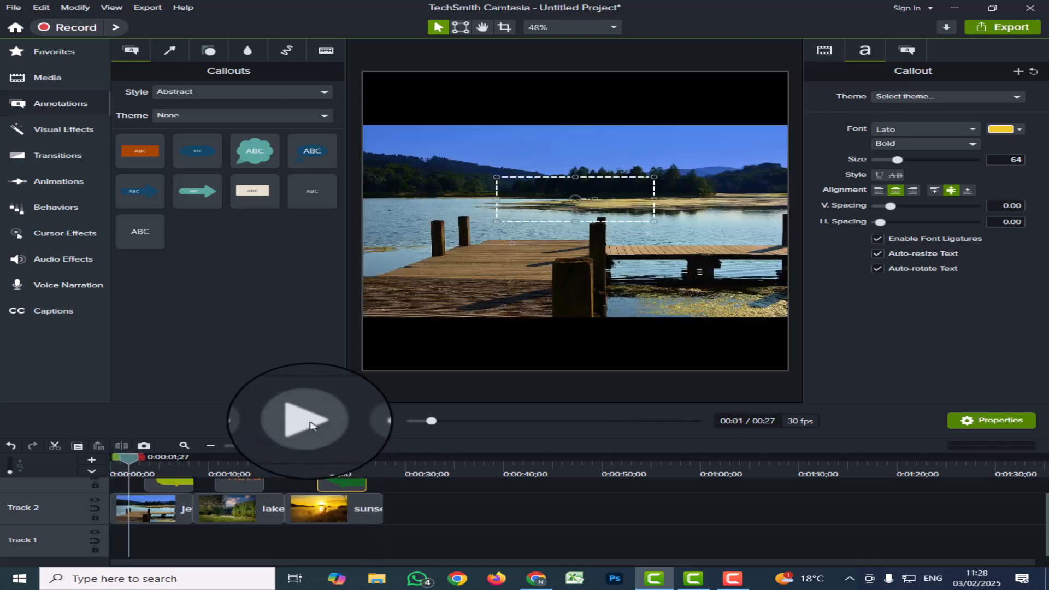